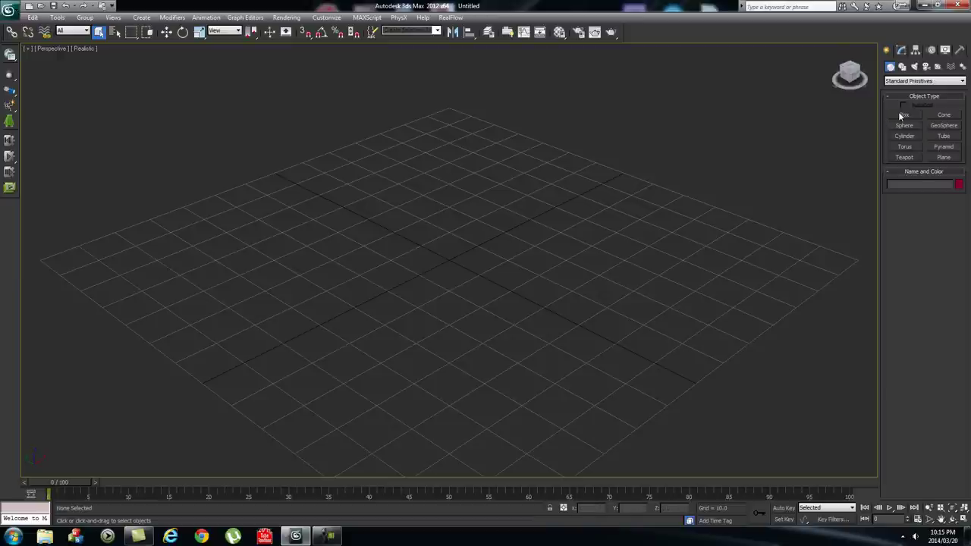
Create a teapot with a radius of about 8.1 near the front-left area of the grid.
click(904, 157)
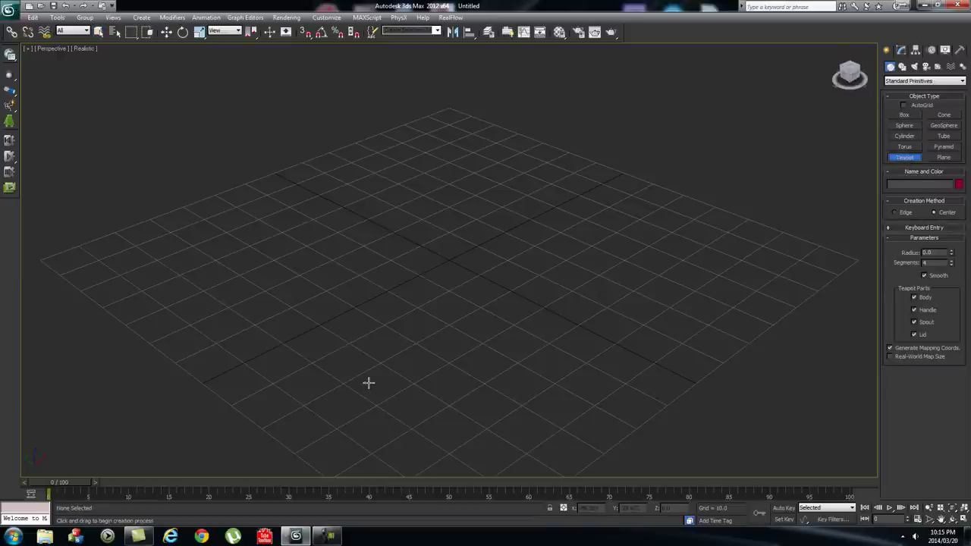
drag(369, 382, 399, 397)
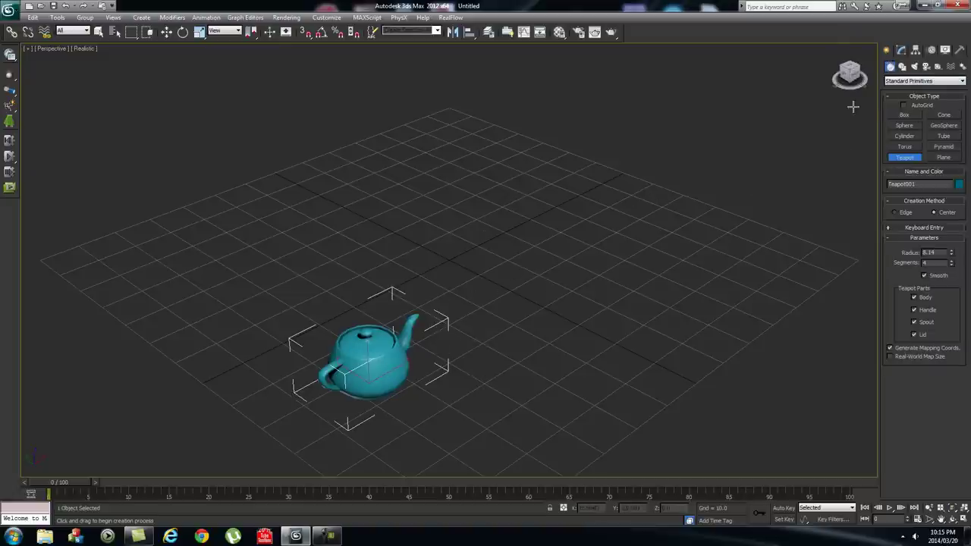
Create a Spray particle system with an emitter about 23.4 wide and 20.5 long near the grid's centre.
click(910, 80)
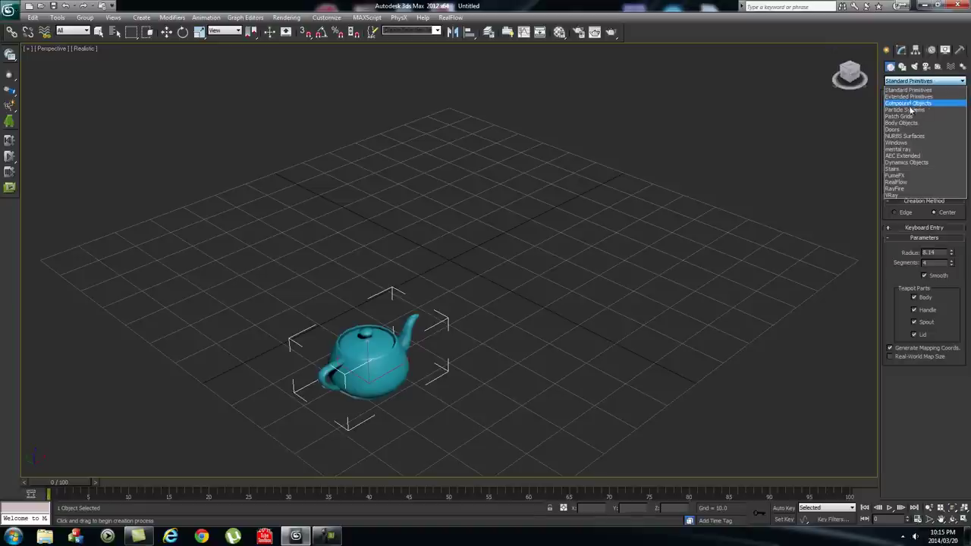
click(914, 107)
click(944, 116)
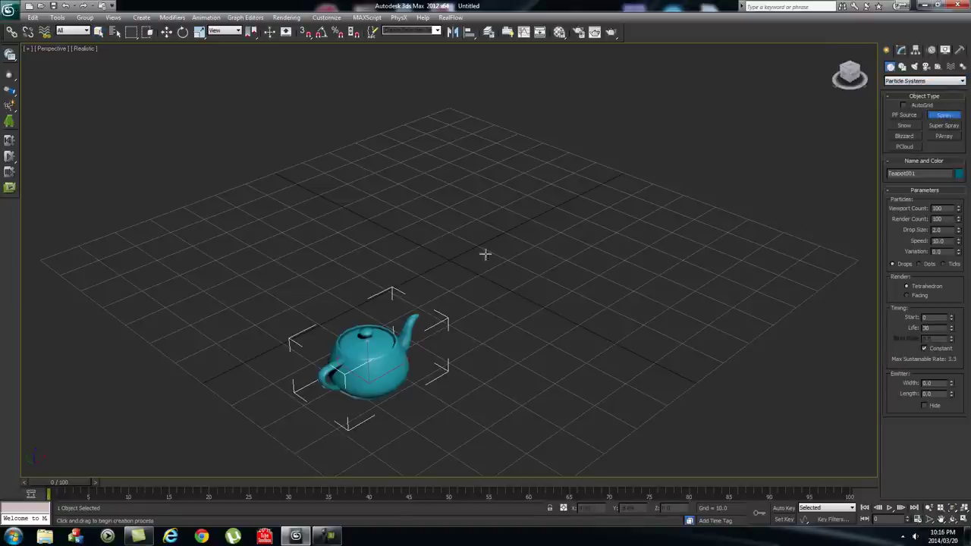
mouse_move(428, 237)
mouse_down()
mouse_move(473, 251)
mouse_move(517, 219)
mouse_move(544, 235)
mouse_up()
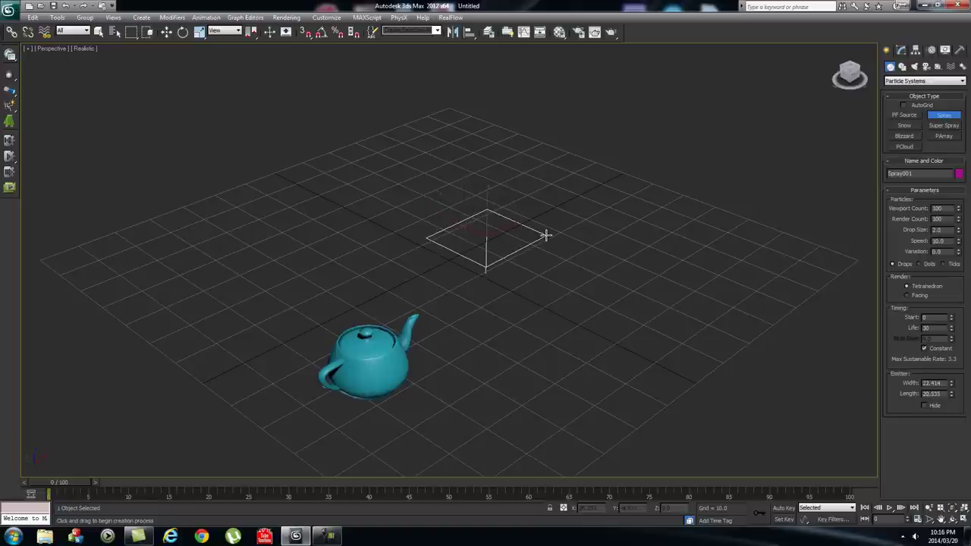
Rotate the spray emitter about 172 degrees around X so it points upward, and move it to about X 2.5, Y 7.9.
key(r)
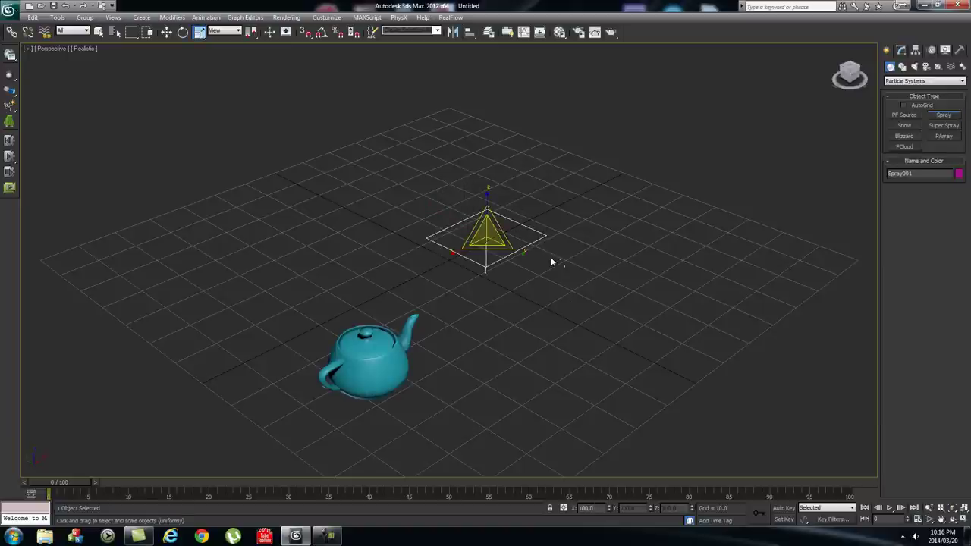
key(e)
mouse_move(531, 242)
mouse_down()
mouse_move(410, 128)
mouse_move(307, 91)
mouse_up()
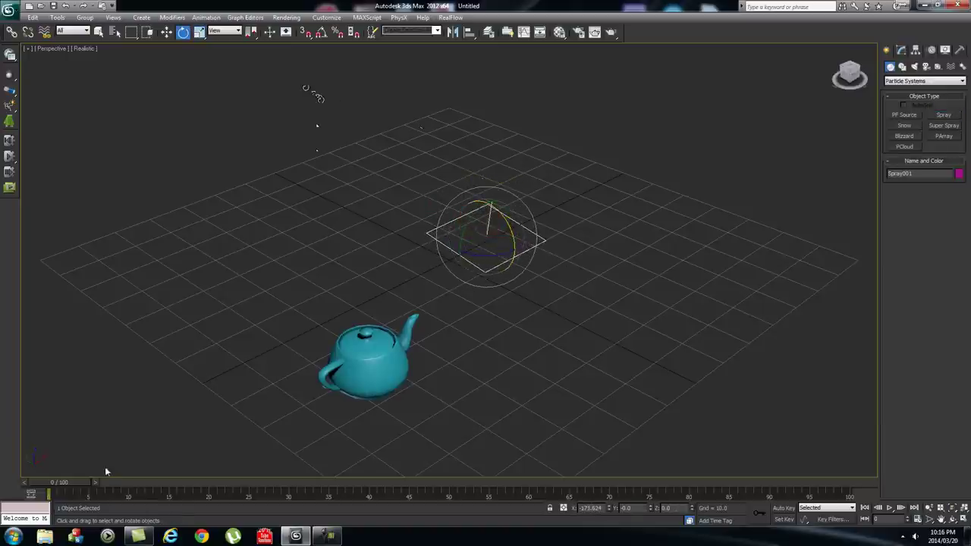
mouse_move(66, 482)
mouse_down()
mouse_move(201, 482)
mouse_move(53, 492)
mouse_up()
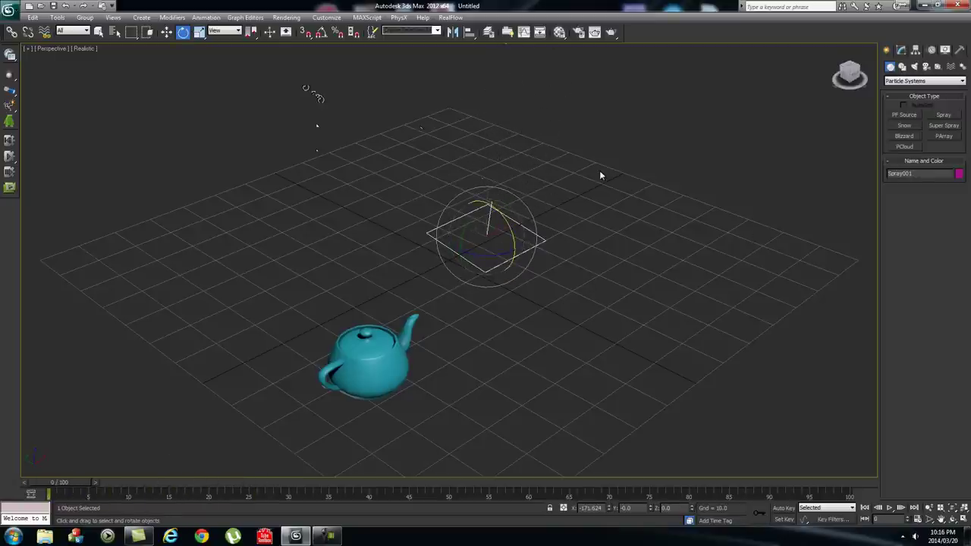
key(w)
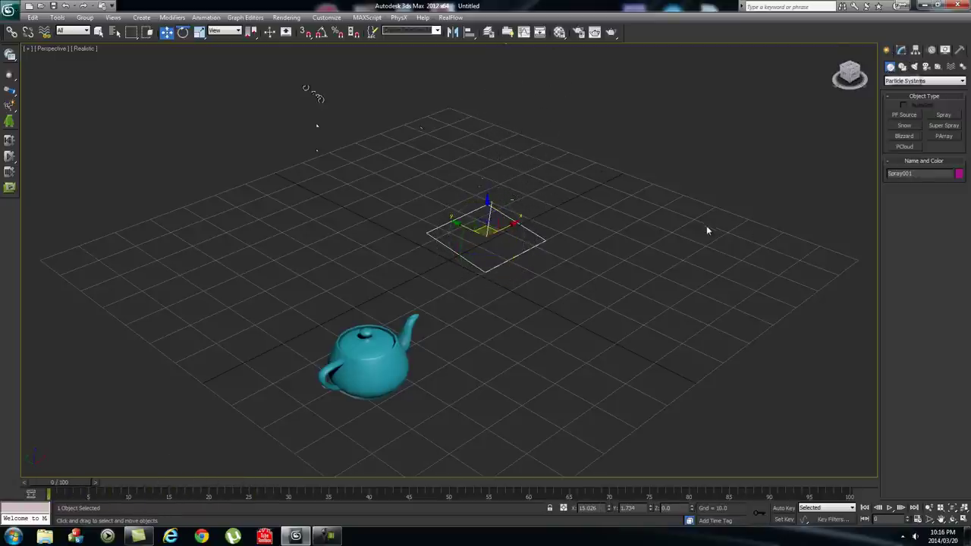
drag(504, 229, 450, 238)
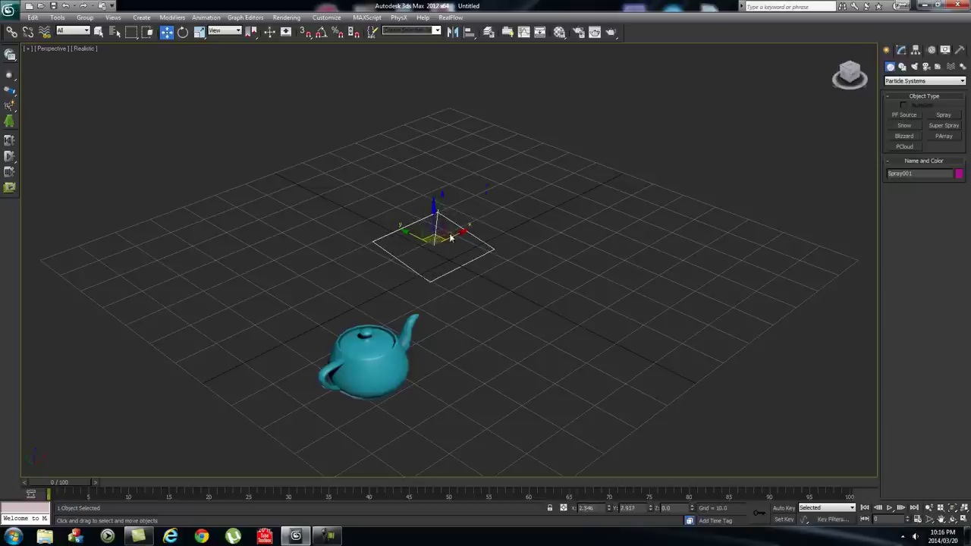
Create a spherical FumeFX Simple Source about 13.5 in diameter and move it to about X 47.6, Y -6.9.
click(938, 68)
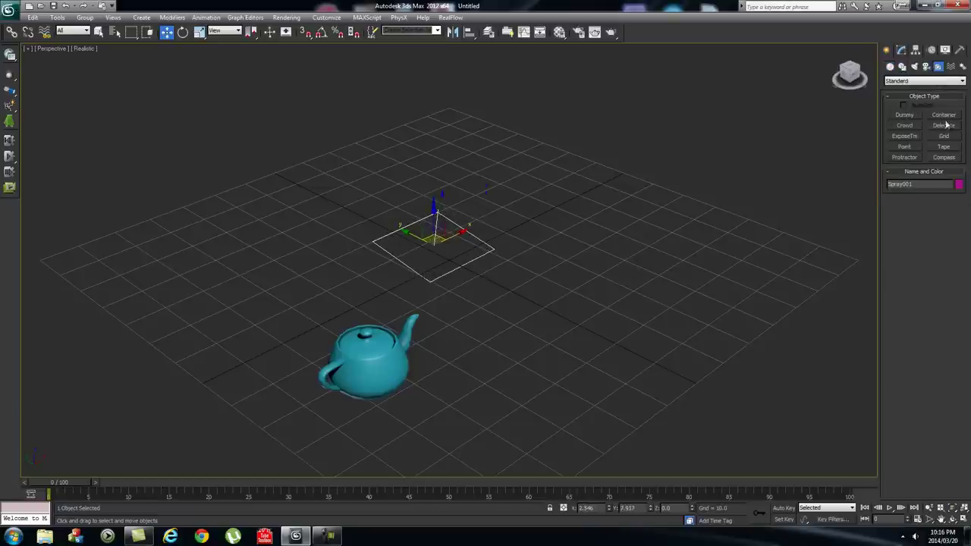
click(922, 81)
click(905, 150)
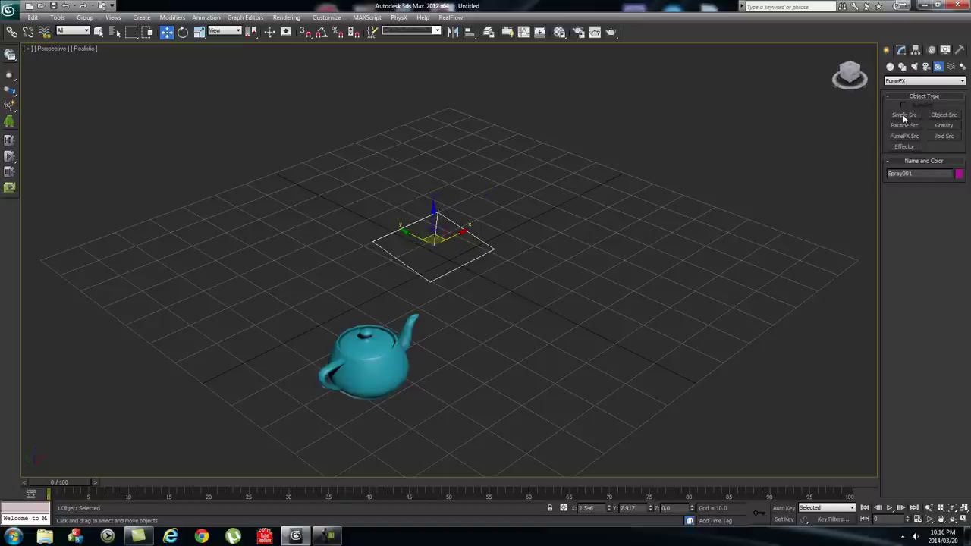
click(904, 115)
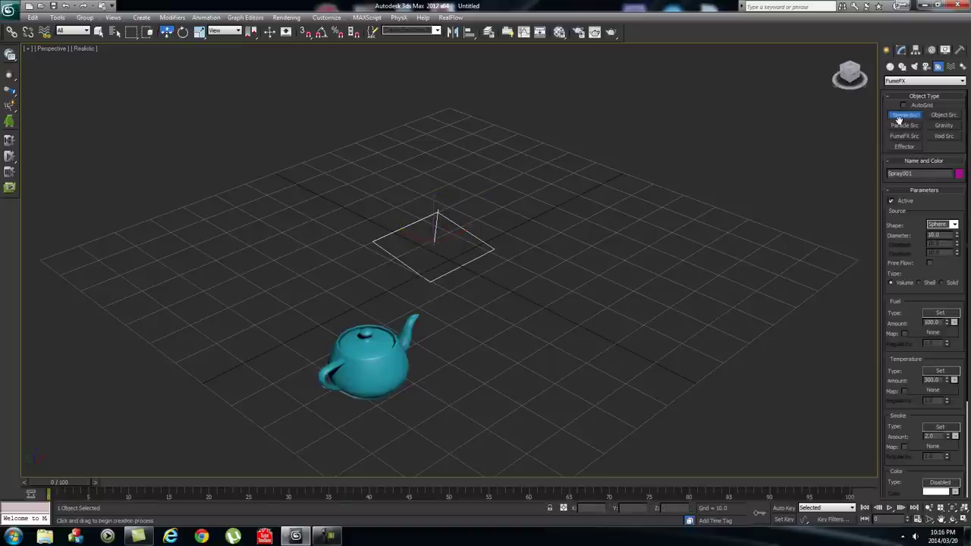
drag(572, 188, 590, 201)
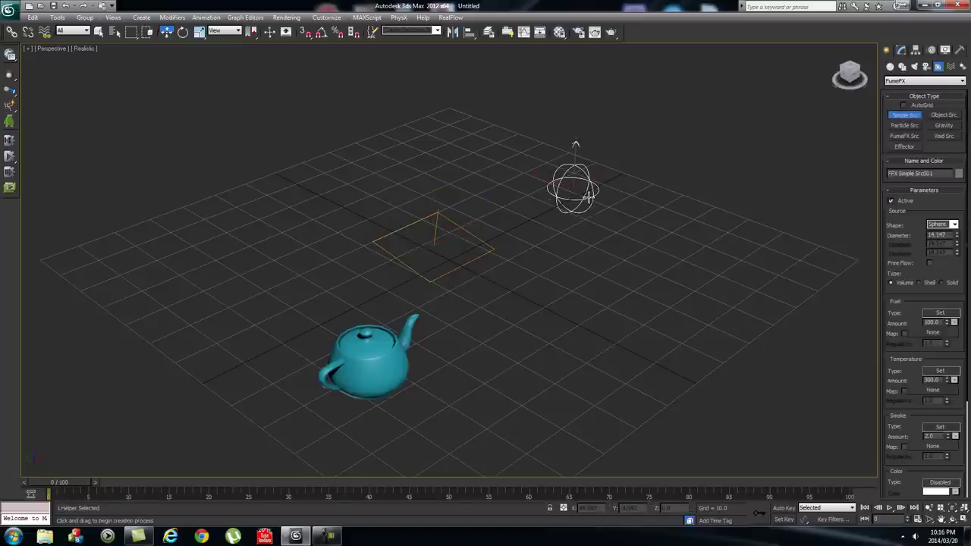
right_click(594, 222)
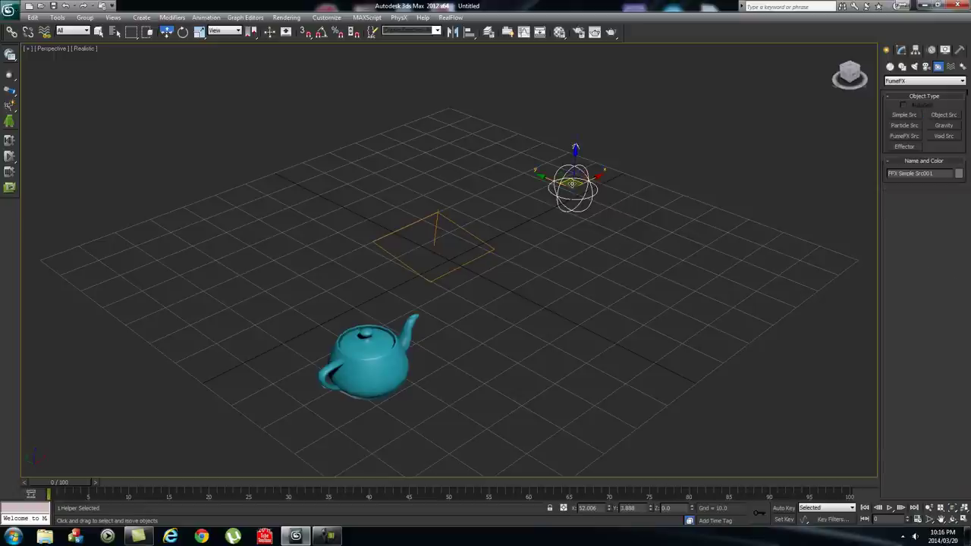
drag(573, 184, 594, 220)
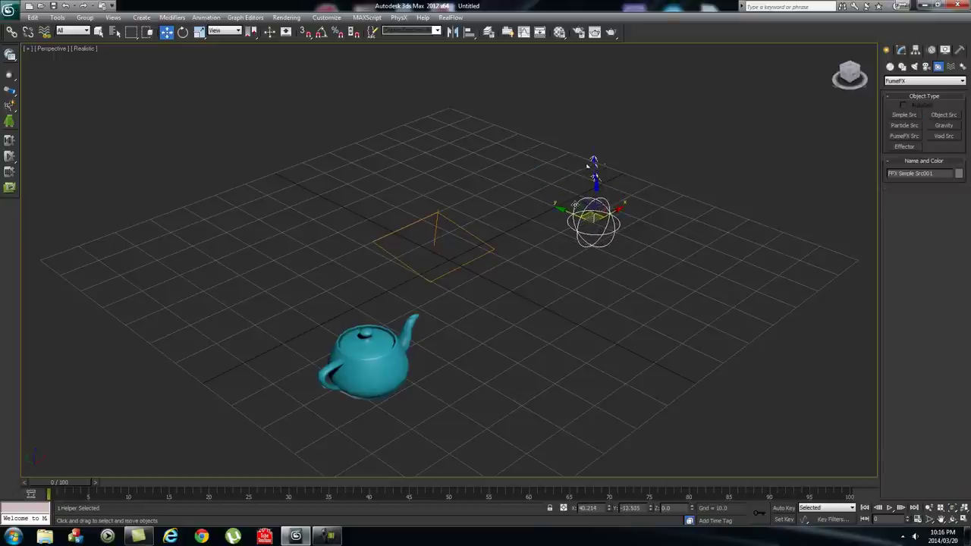
drag(592, 182, 590, 163)
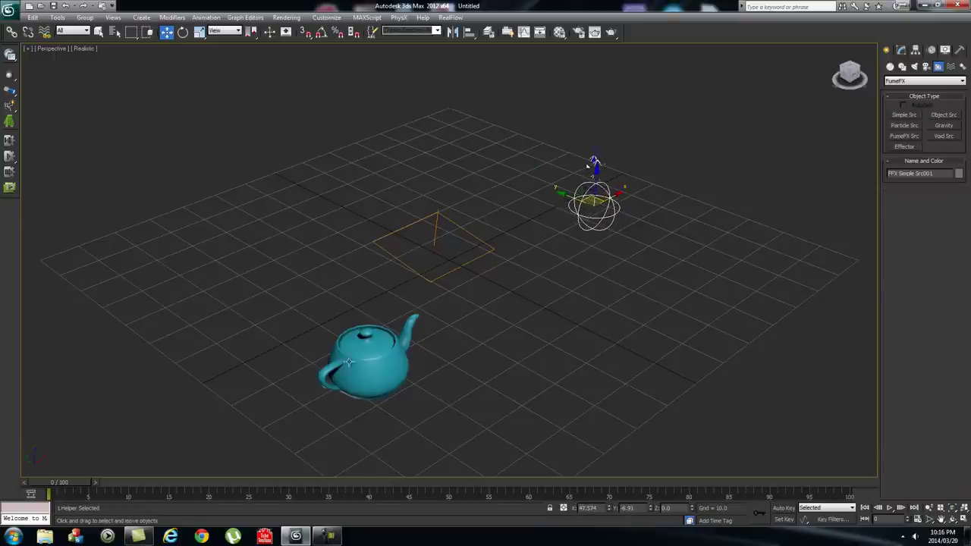
Create a FumeFX Object Source helper in front of the teapot and assign the teapot as its source object.
click(904, 115)
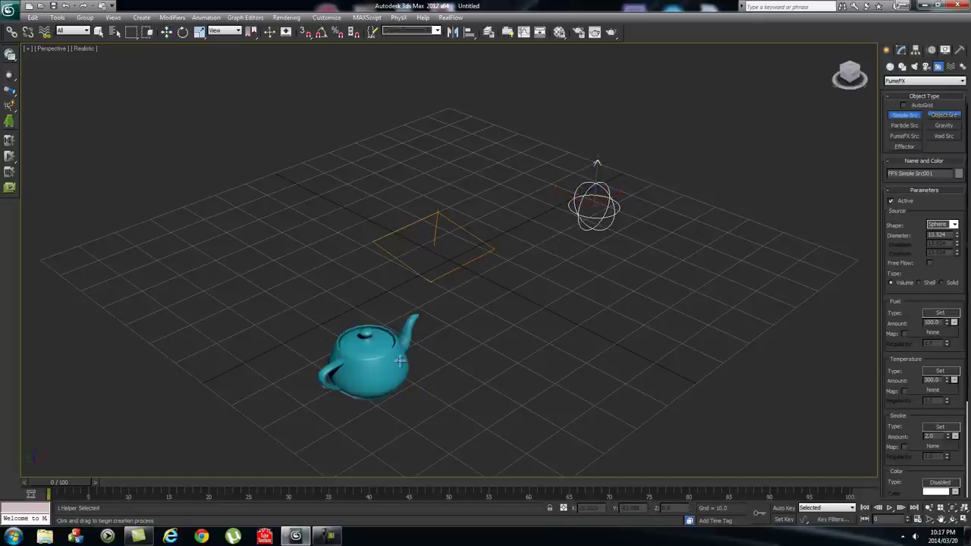
click(944, 115)
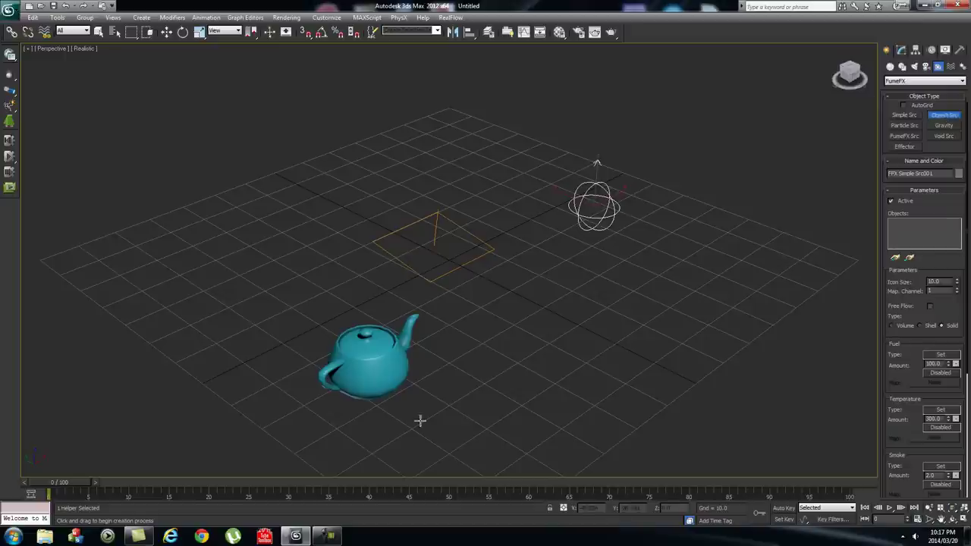
drag(436, 419, 458, 443)
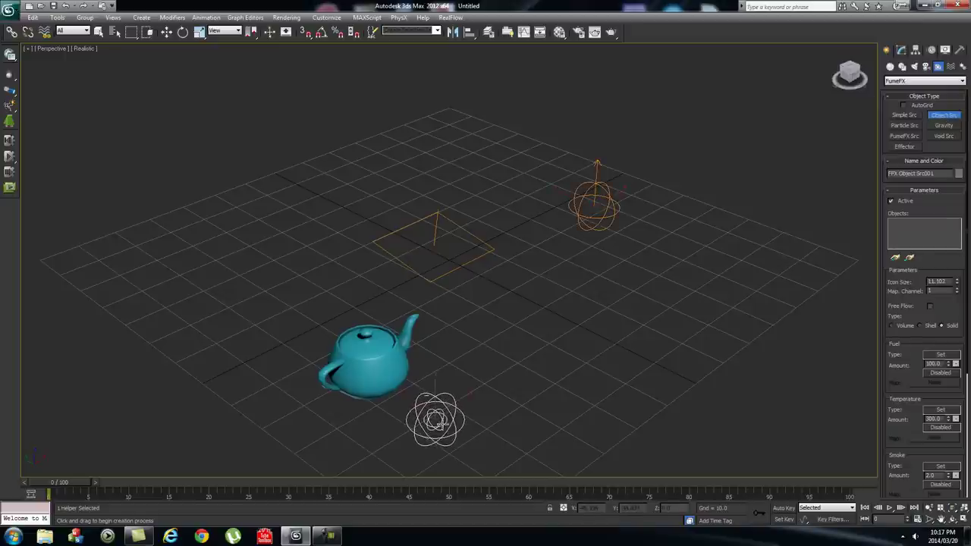
click(894, 260)
click(381, 353)
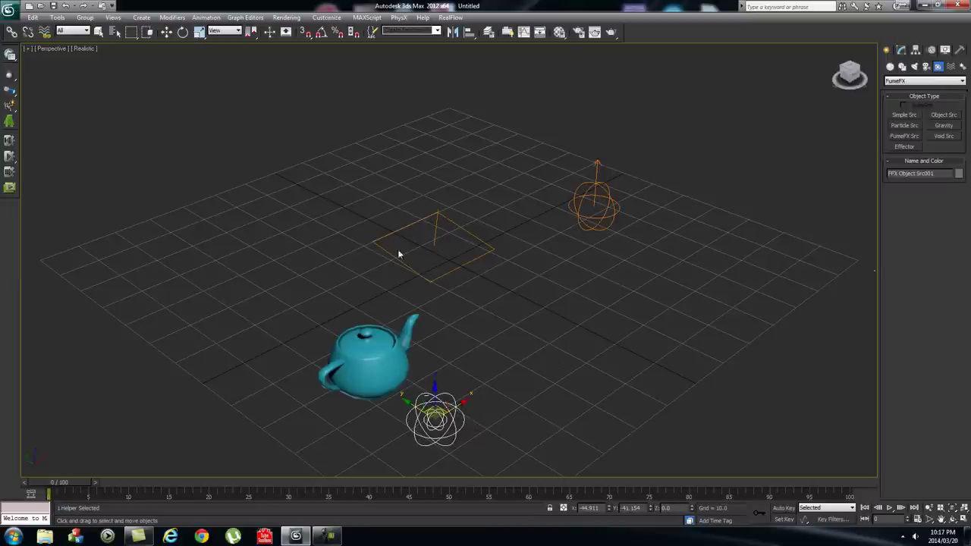
key(w)
Create a FumeFX Particle Source helper with an icon size of about 10.6 and assign the Spray001 particle system to it.
click(900, 127)
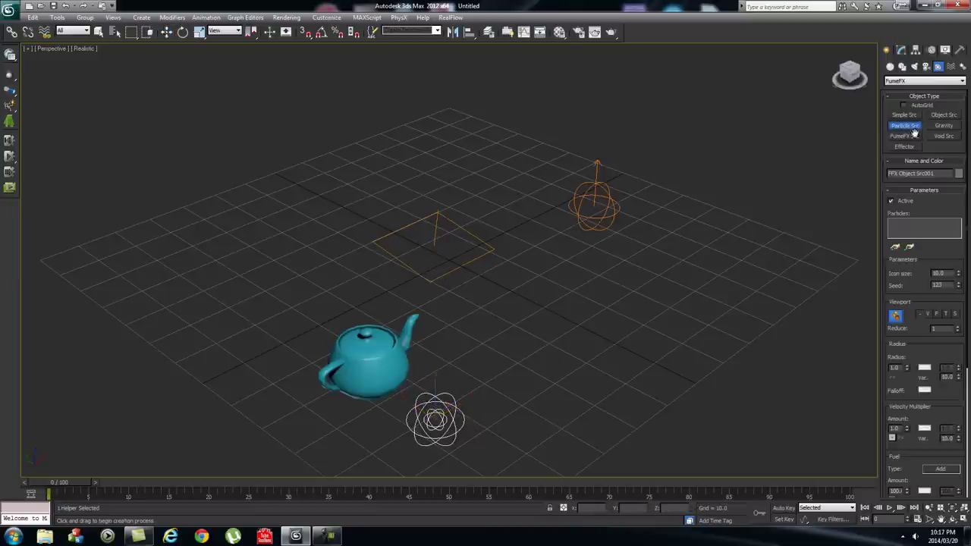
click(556, 326)
drag(582, 336, 577, 336)
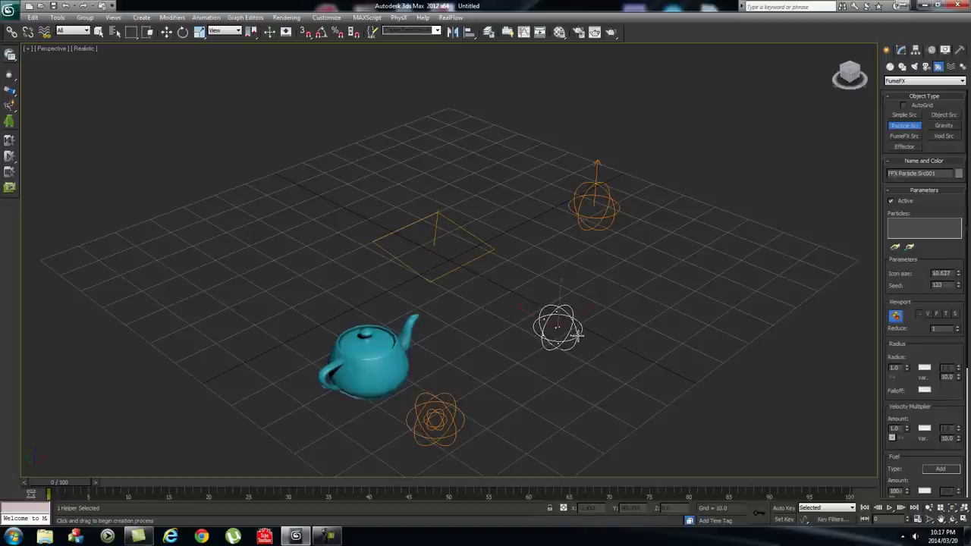
click(894, 248)
click(492, 246)
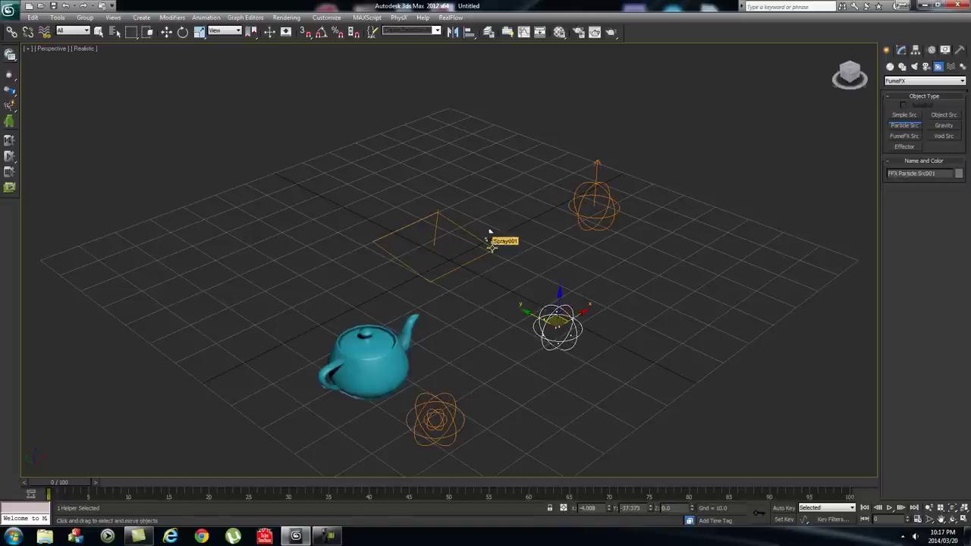
Move the FumeFX Simple Source to about X 50.8, Y -0.7.
click(603, 211)
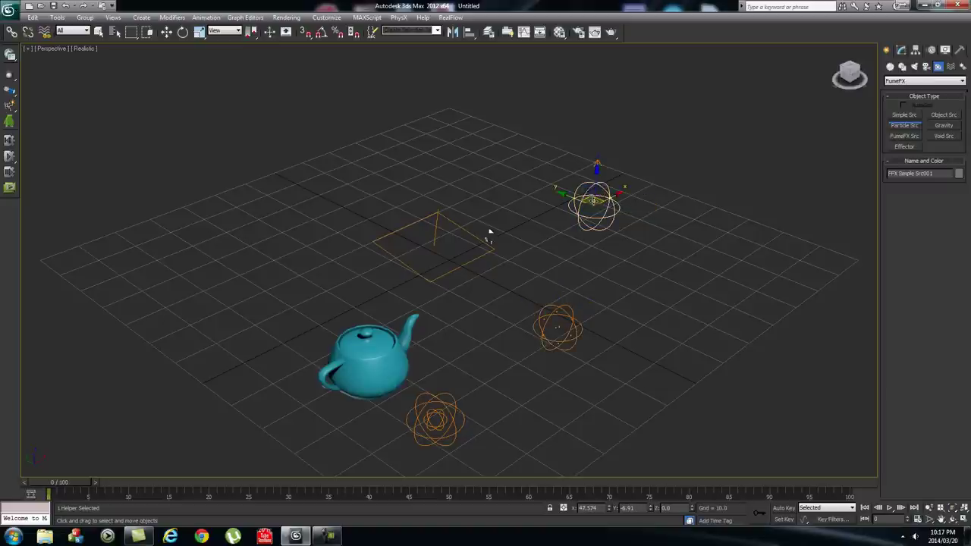
drag(598, 206, 586, 195)
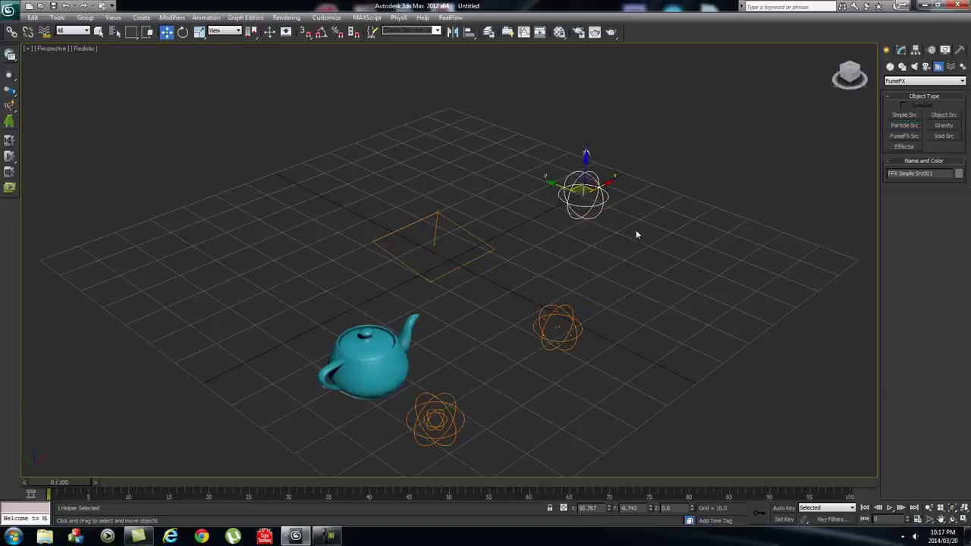
Create a FumeFX simulation container about 144 wide, 144 long and 92.5 high that encloses the teapot, spray and all sources.
scroll(636, 235, down, 3)
mouse_move(600, 262)
alt+middle_down()
mouse_move(609, 240)
mouse_move(599, 255)
alt+middle_up()
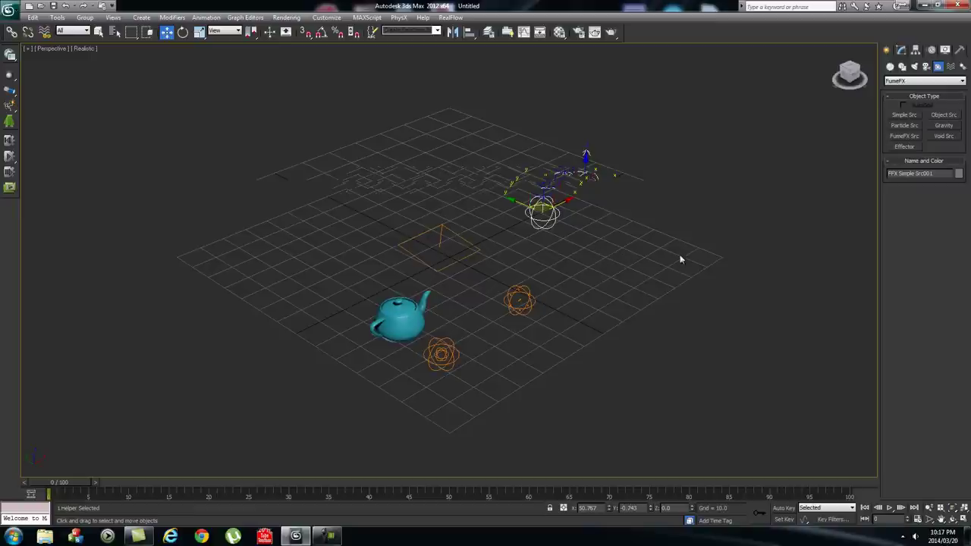
scroll(588, 248, down, 3)
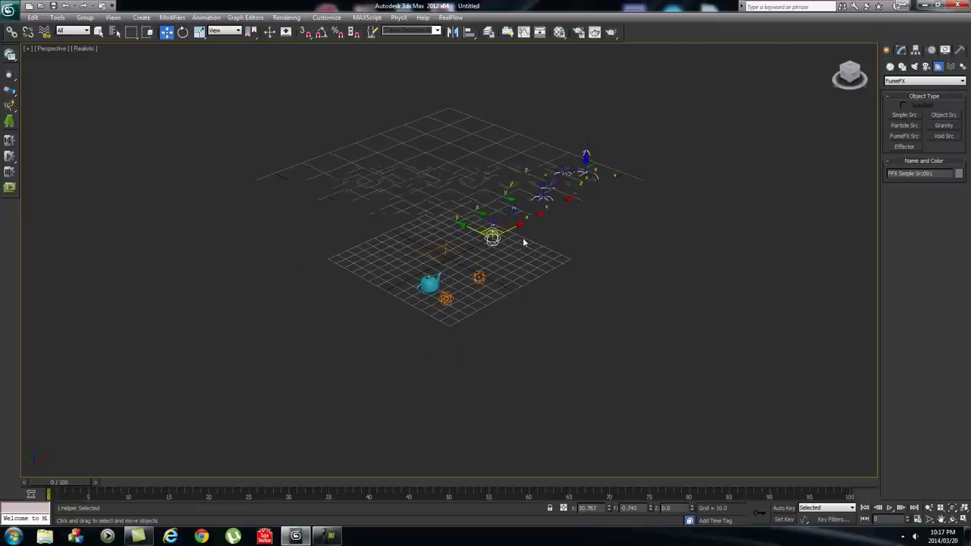
scroll(530, 244, up, 3)
scroll(545, 249, up, 4)
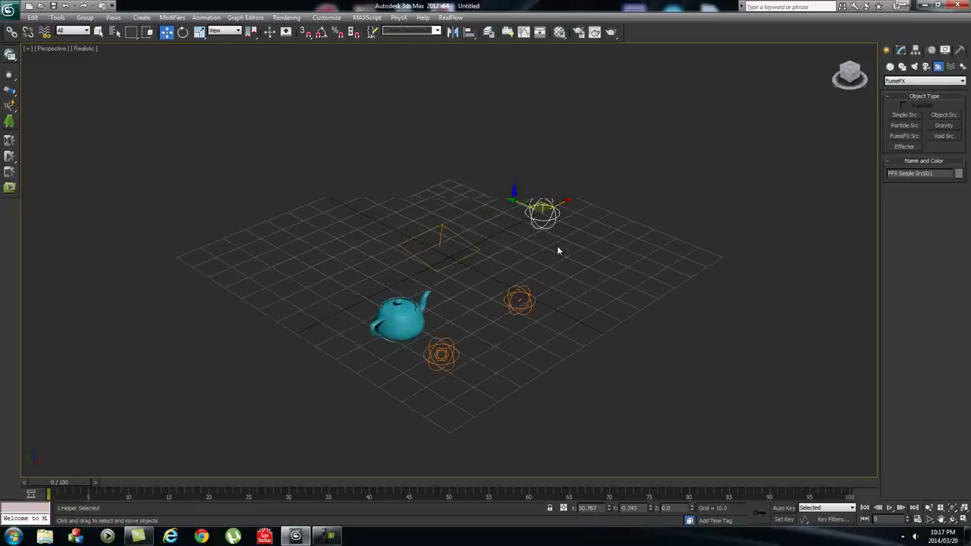
click(890, 68)
click(913, 80)
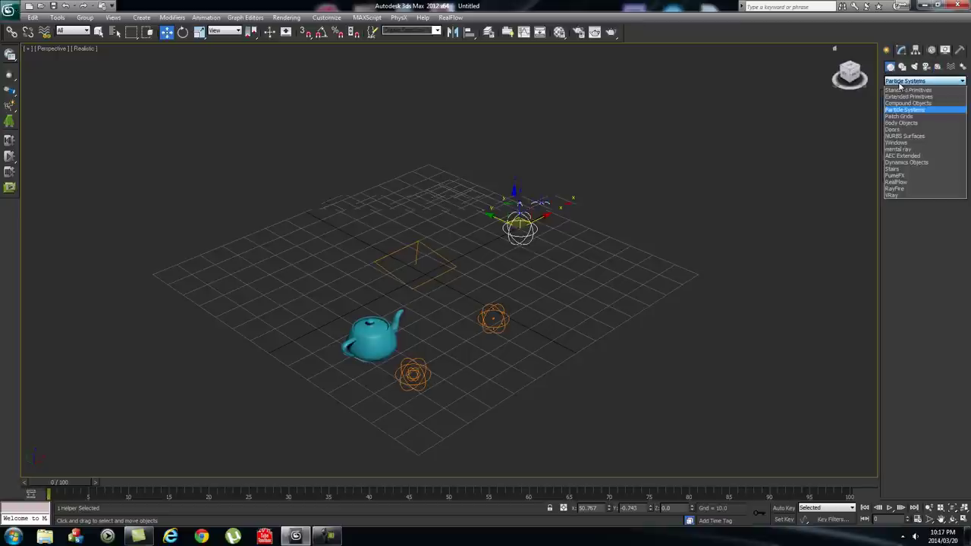
click(903, 176)
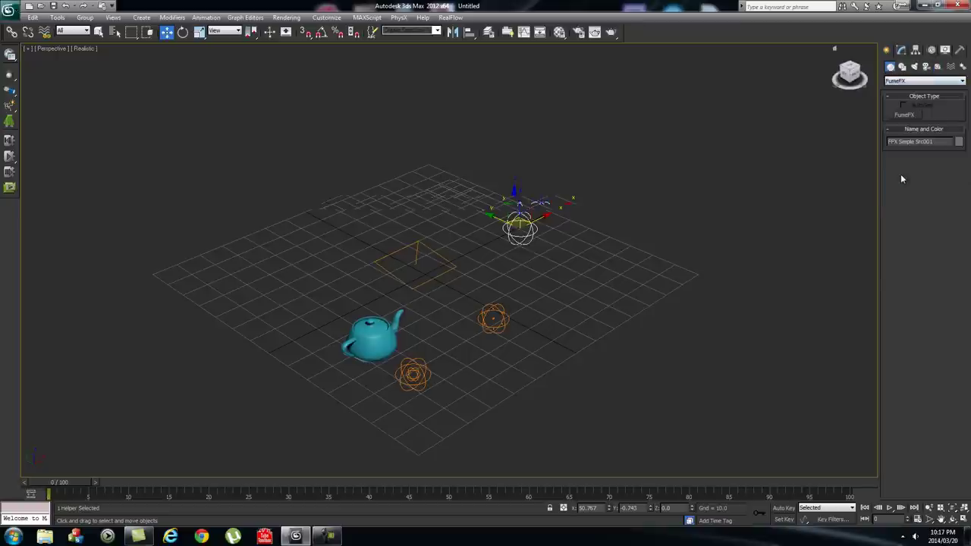
click(906, 115)
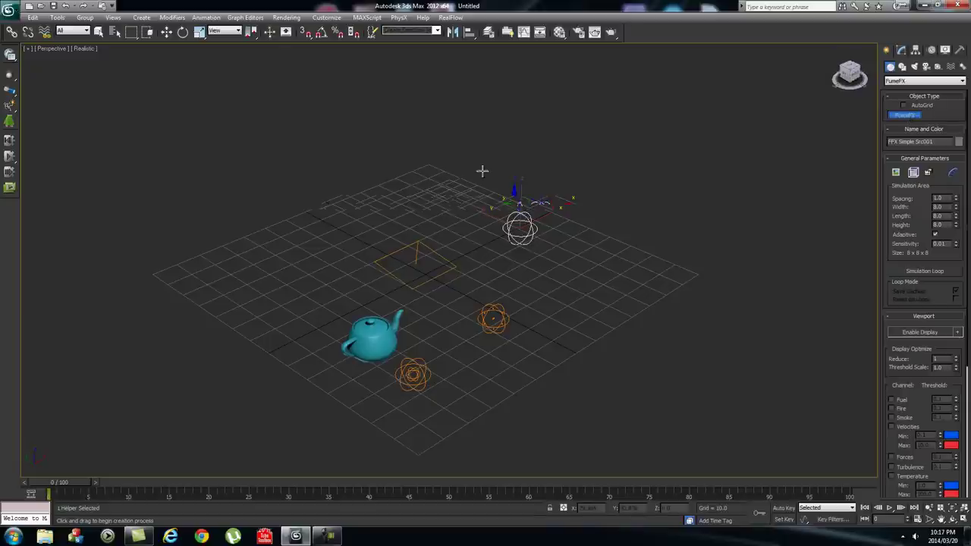
drag(149, 272, 711, 273)
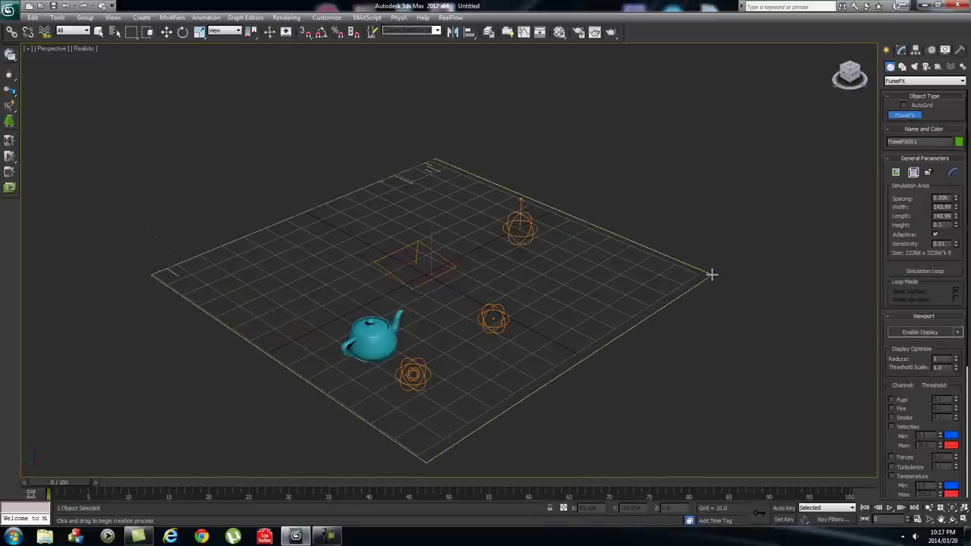
click(622, 23)
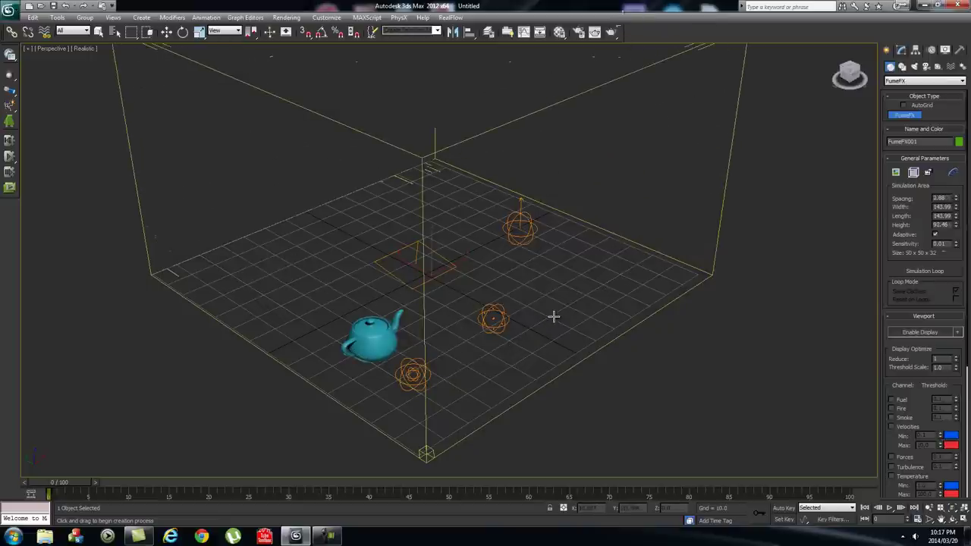
alt+middle_drag(553, 316, 591, 293)
alt+middle_drag(526, 270, 578, 285)
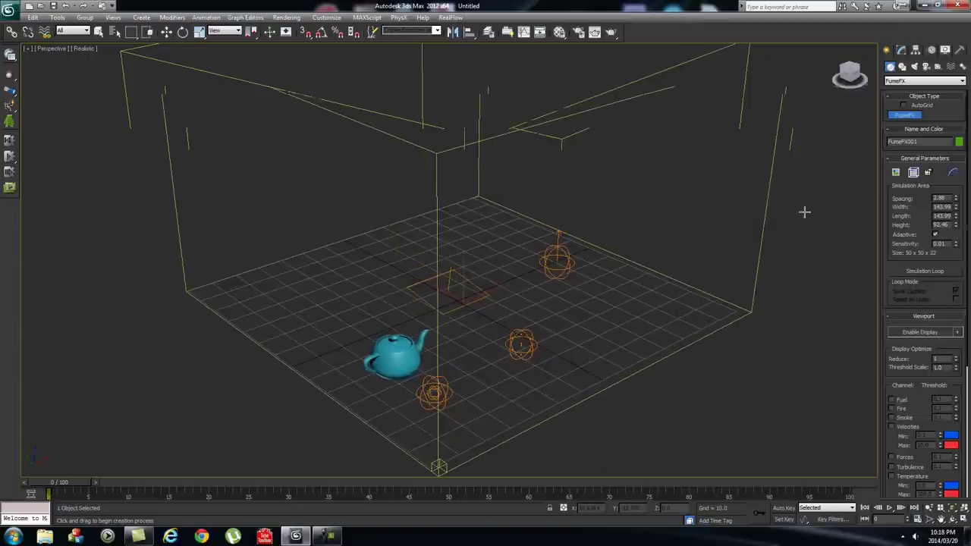
Open the FumeFX container's simulation settings and add the Object Source in front of the teapot to its source list.
click(913, 172)
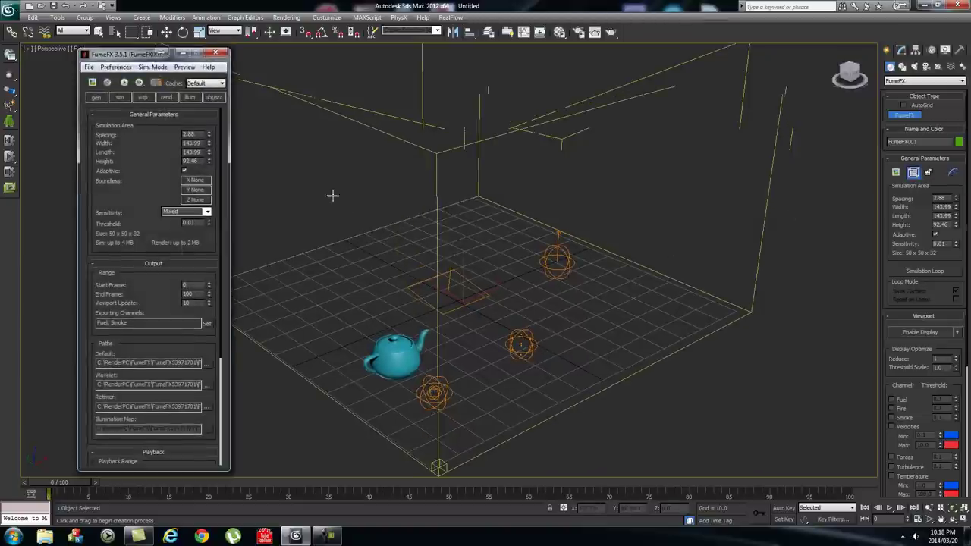
drag(130, 54, 102, 53)
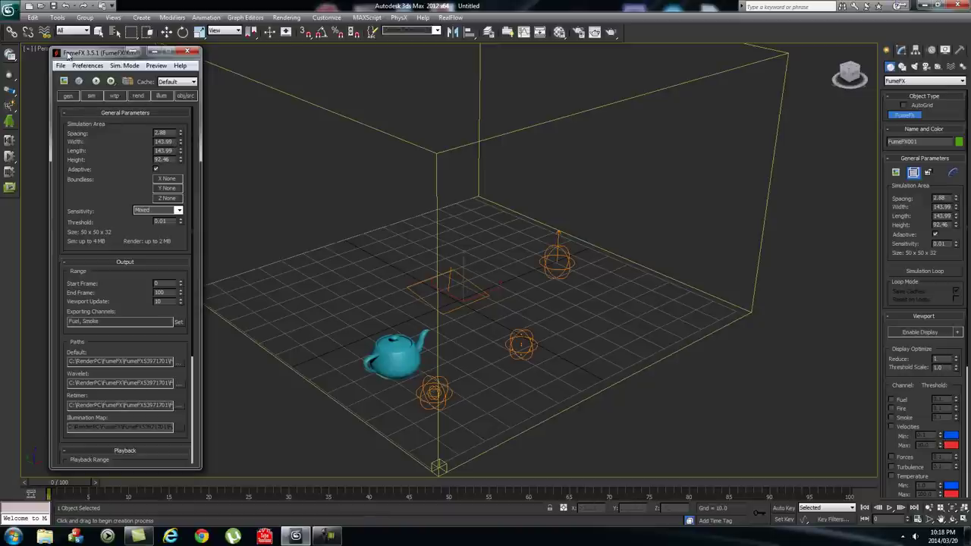
drag(97, 54, 86, 53)
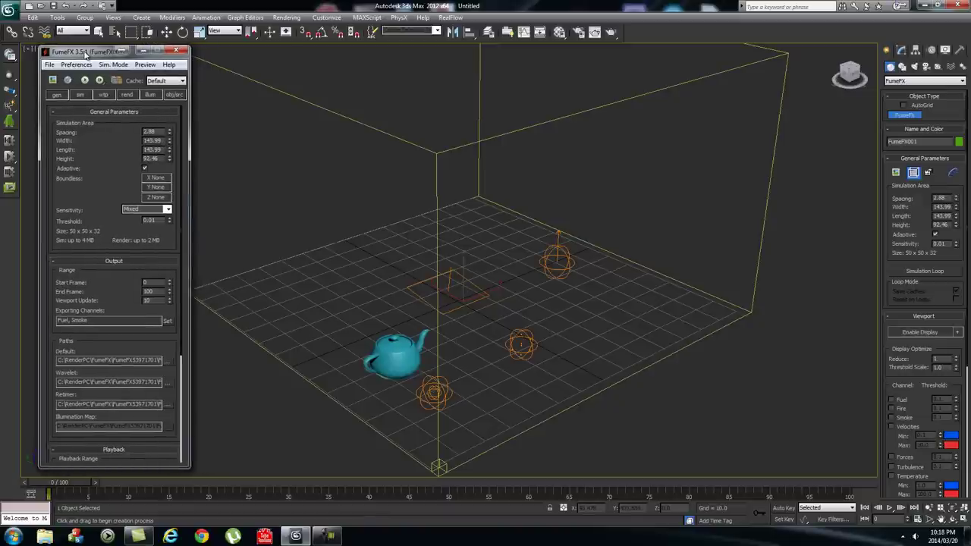
click(174, 94)
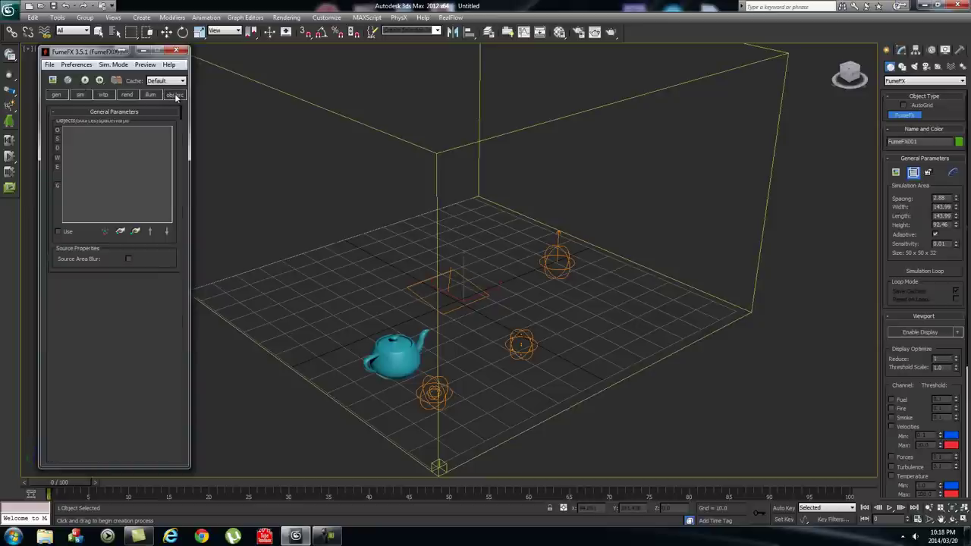
click(121, 232)
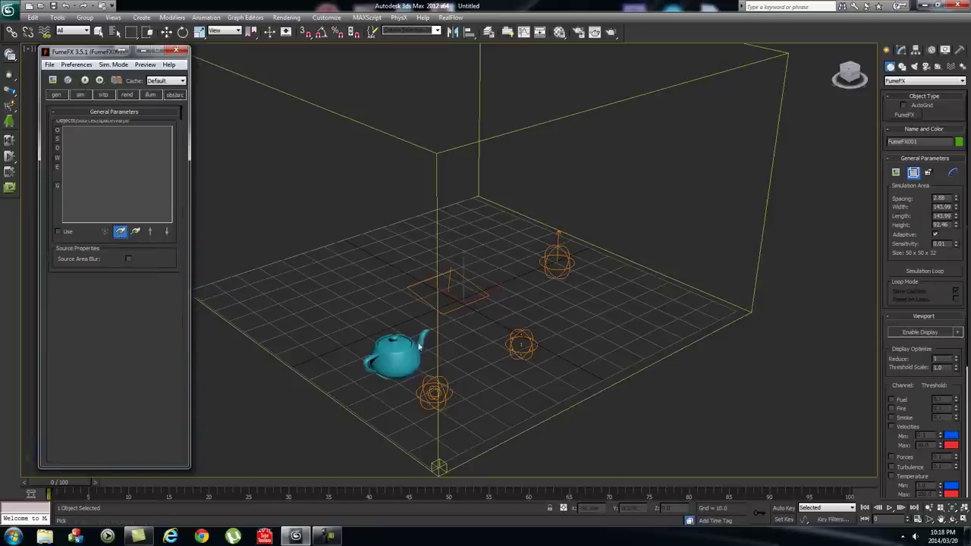
click(427, 388)
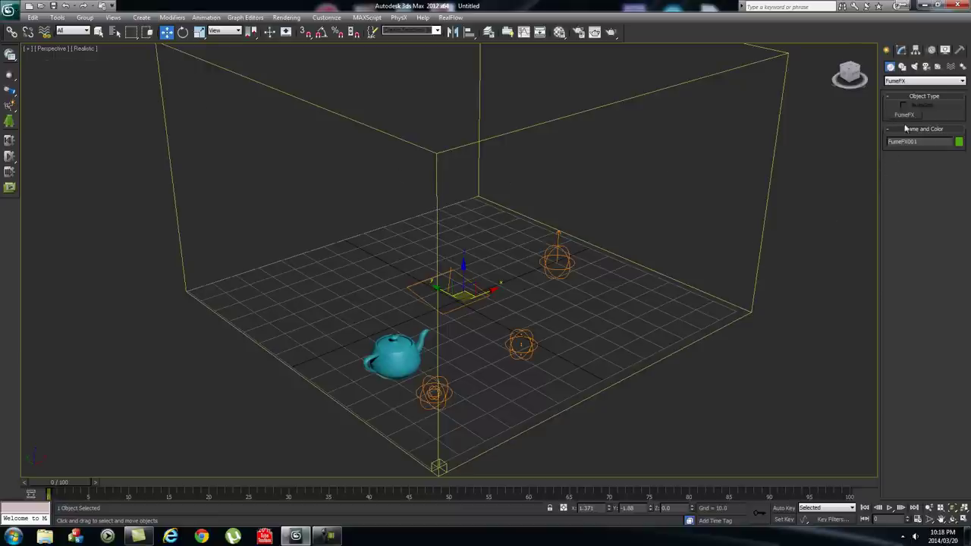
Add the Particle Source and the Simple Source to the FumeFX container's source list and check the parameters of the listed sources.
click(900, 66)
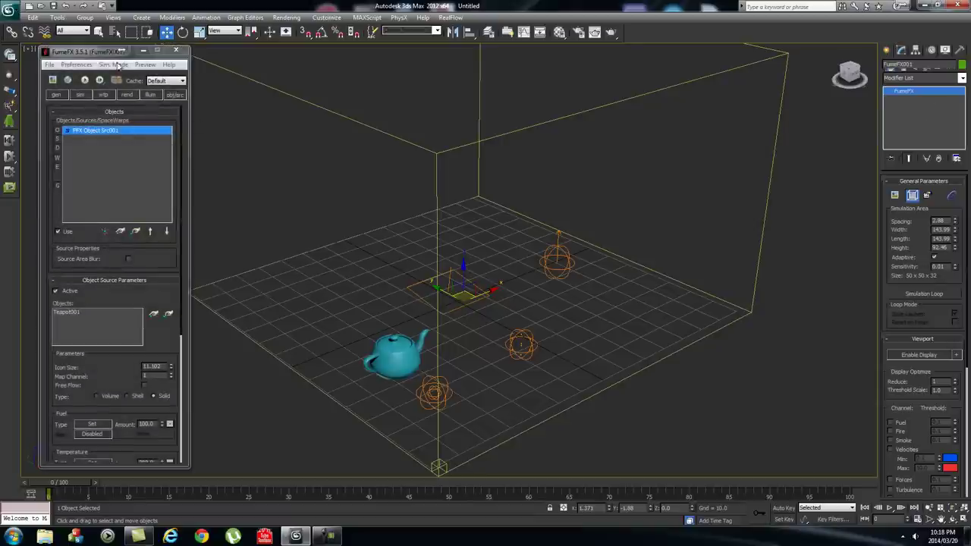
click(120, 232)
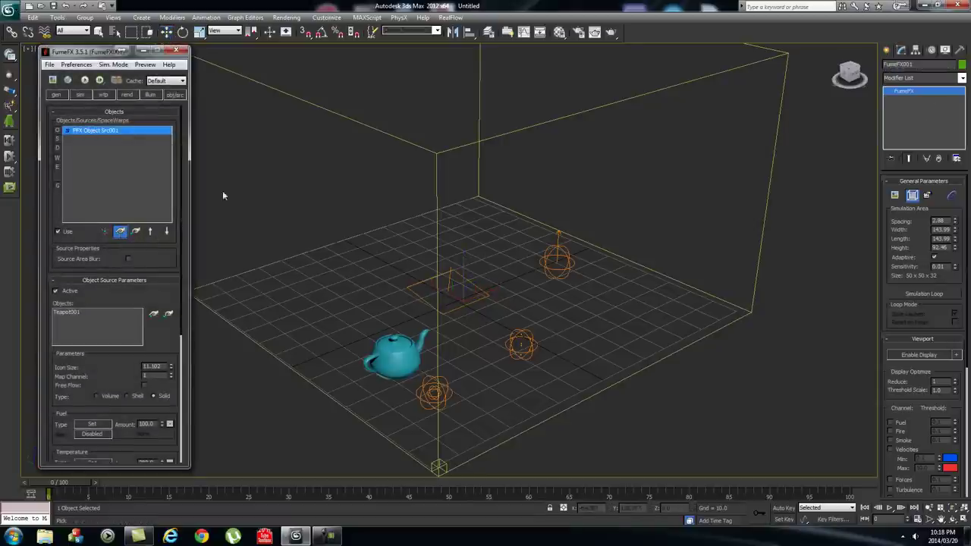
click(520, 334)
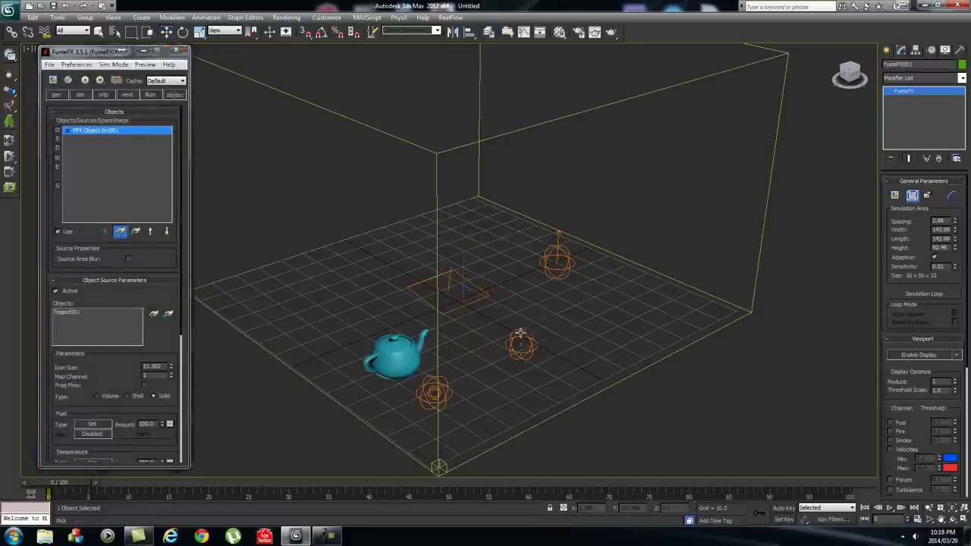
click(122, 233)
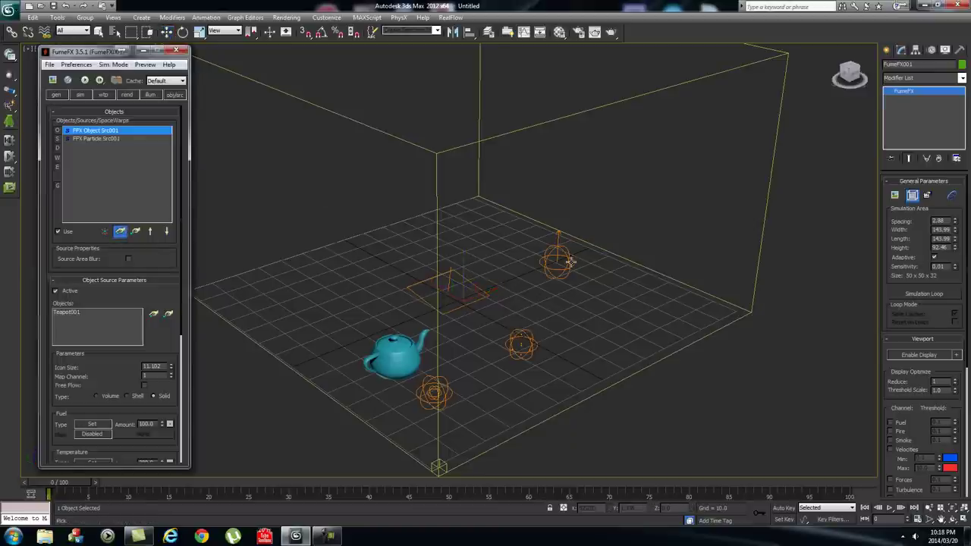
click(455, 290)
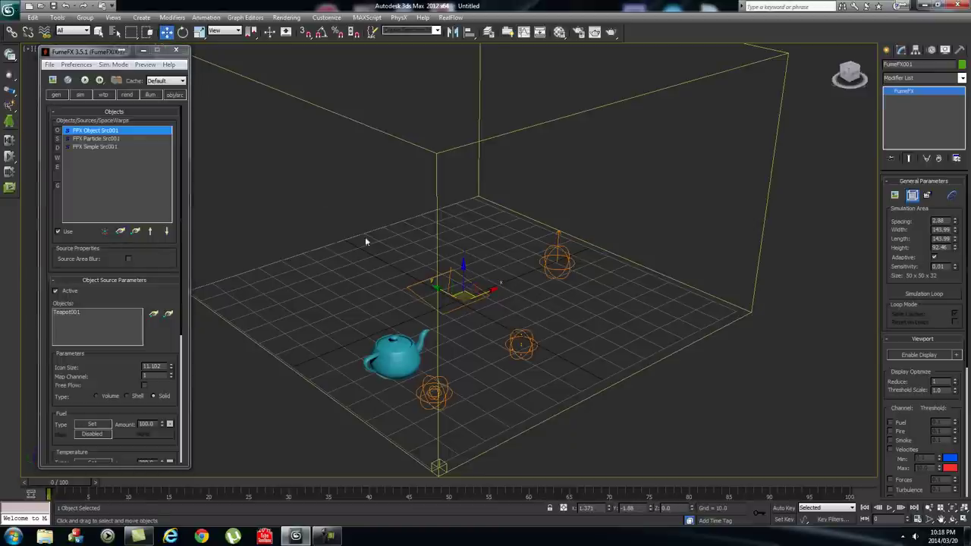
click(96, 147)
click(95, 138)
click(95, 131)
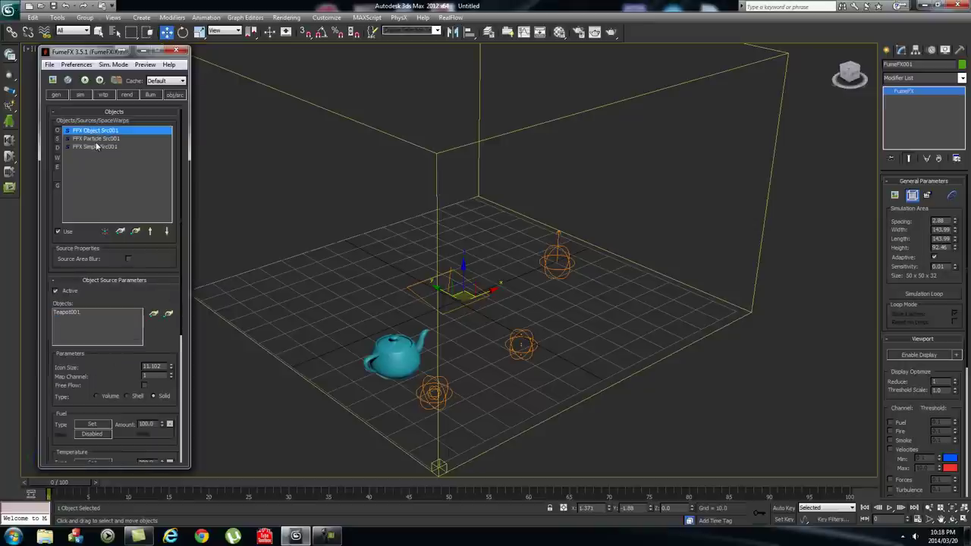
click(97, 146)
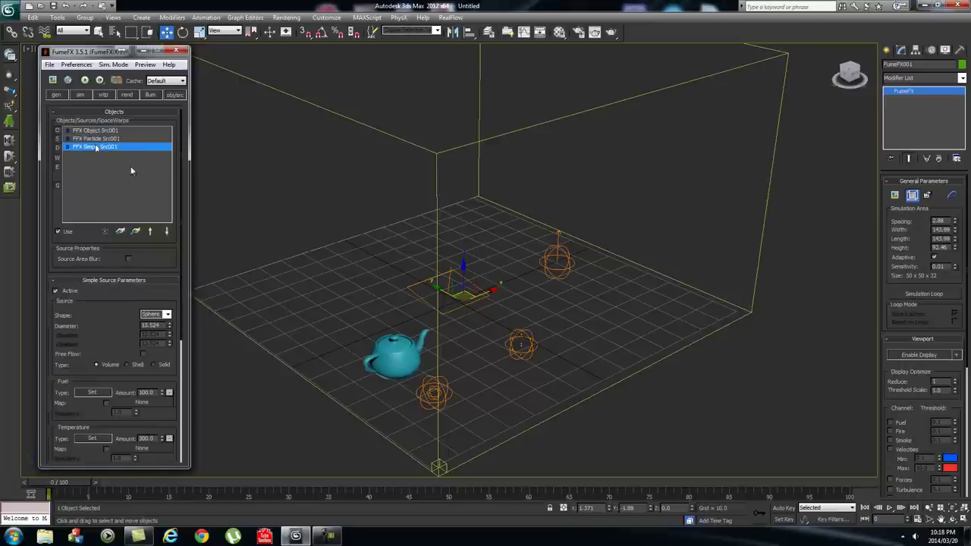
Run the default simulation, open the output preview and scrub the timeline to frame 47.
click(56, 95)
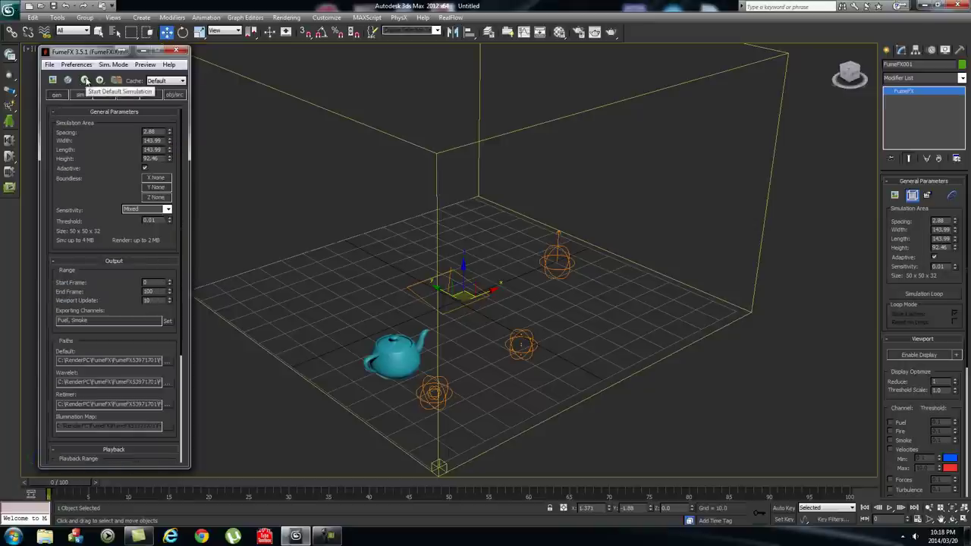
click(84, 80)
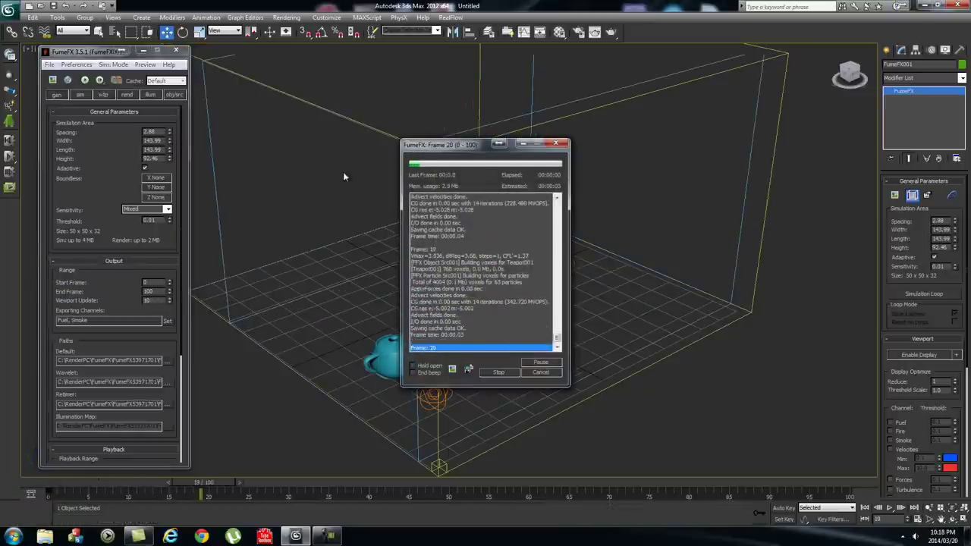
click(894, 195)
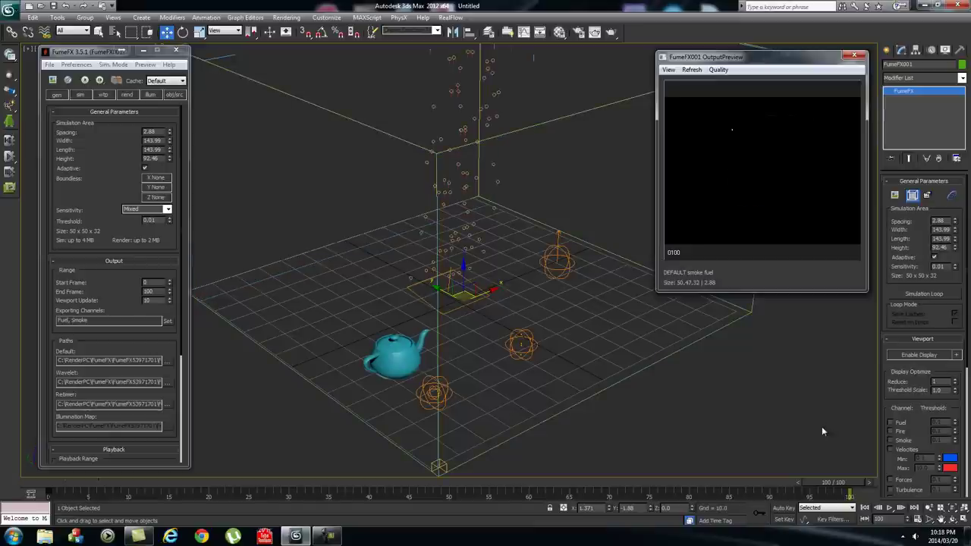
drag(828, 478, 425, 483)
key(w)
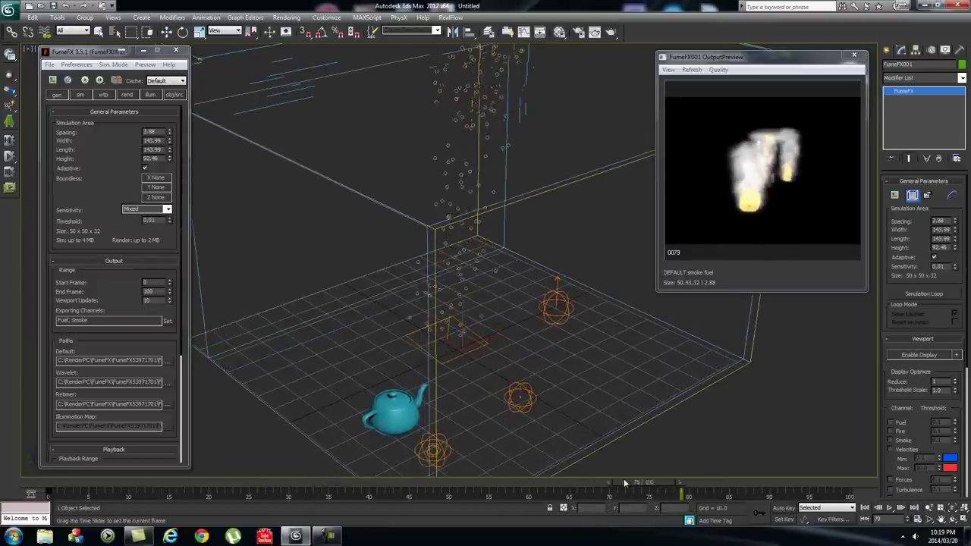
Set the render output size to HDTV (video) at 1920 x 1080 and render frame 47 of the perspective view.
click(286, 17)
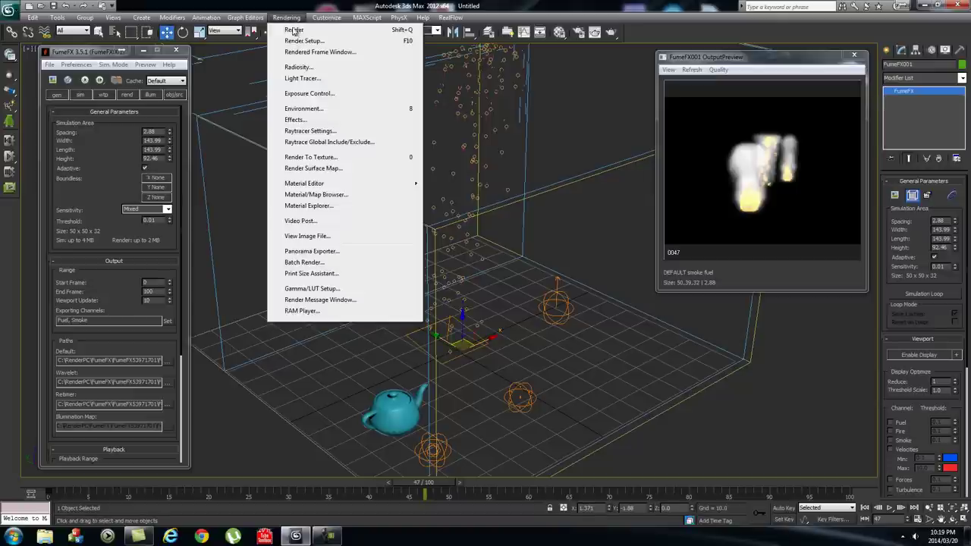
click(297, 26)
click(255, 227)
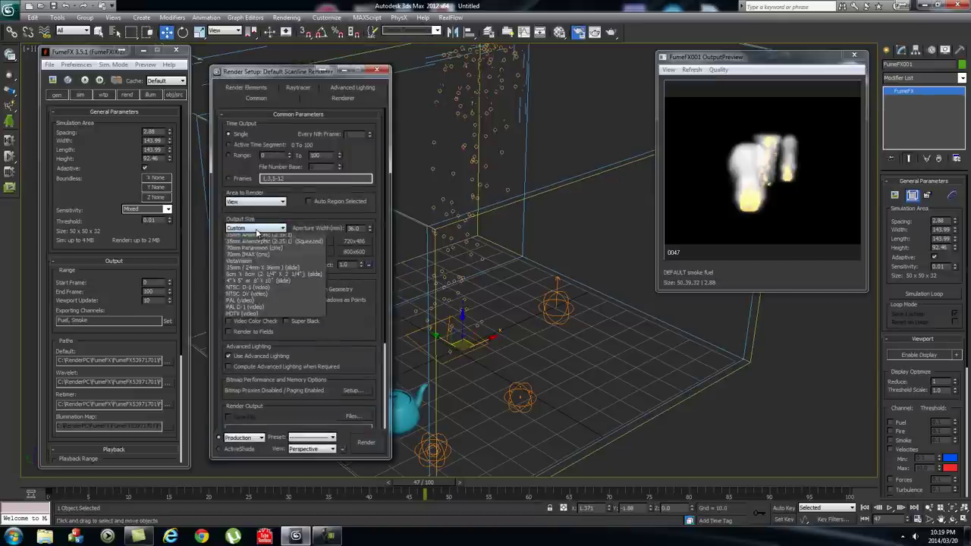
click(261, 358)
click(365, 442)
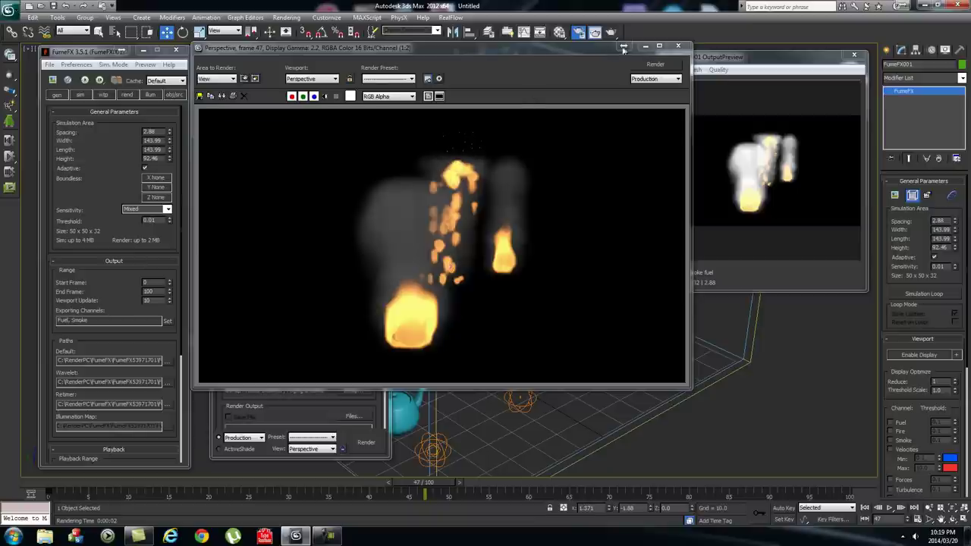
click(677, 46)
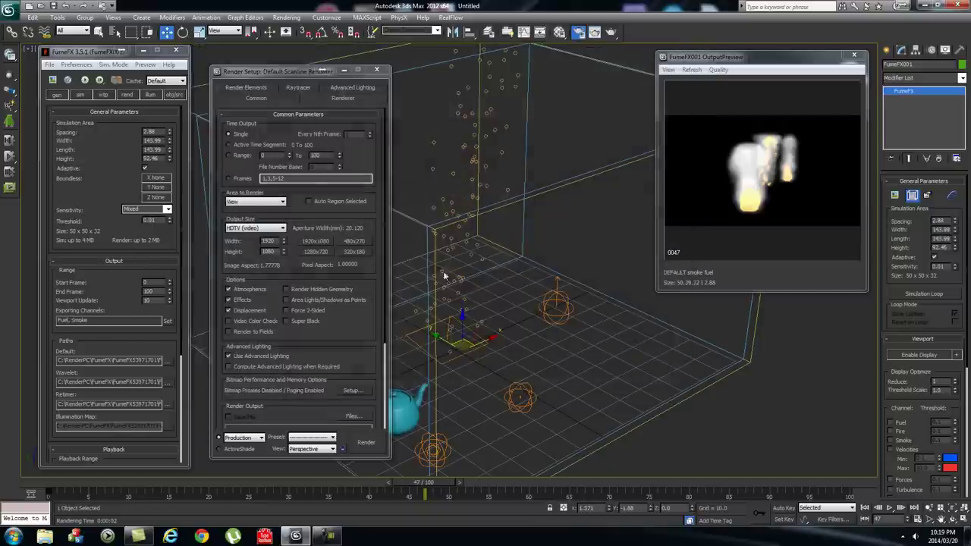
click(377, 69)
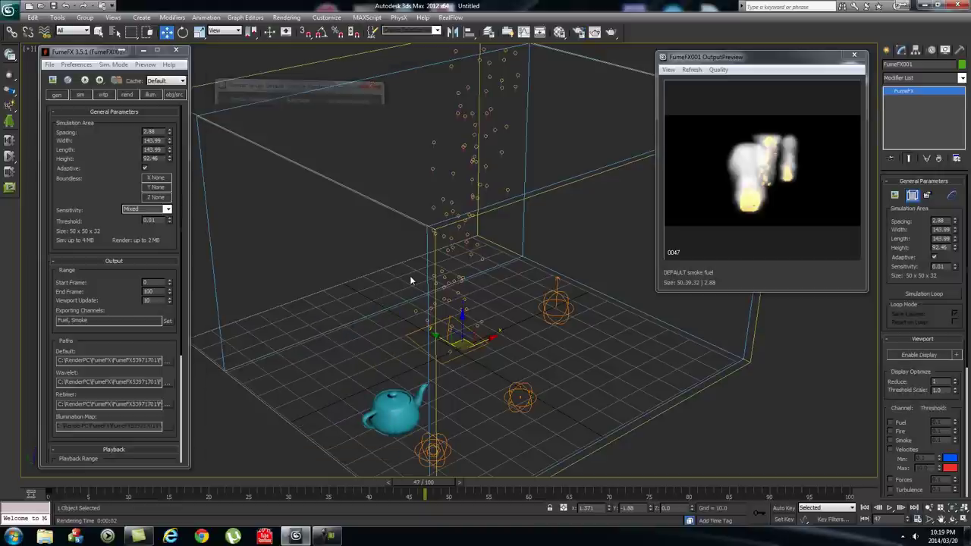
Make the Spray001 particle system non-renderable in its object properties.
key(q)
click(469, 331)
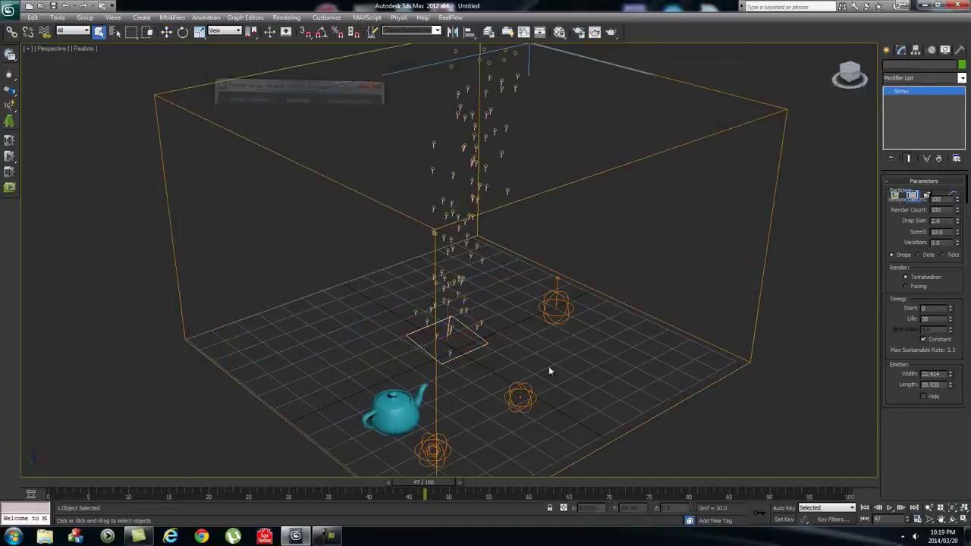
right_click(461, 326)
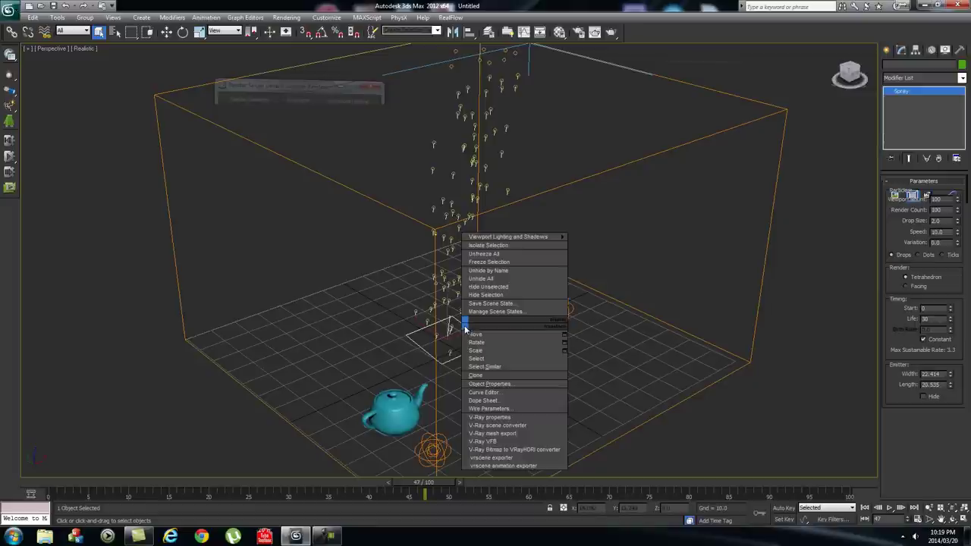
click(491, 384)
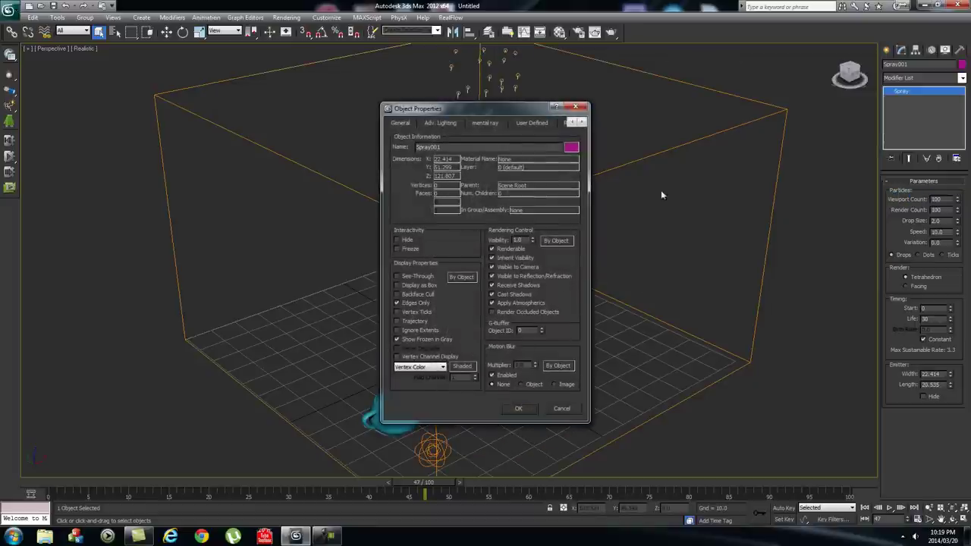
click(492, 250)
click(518, 408)
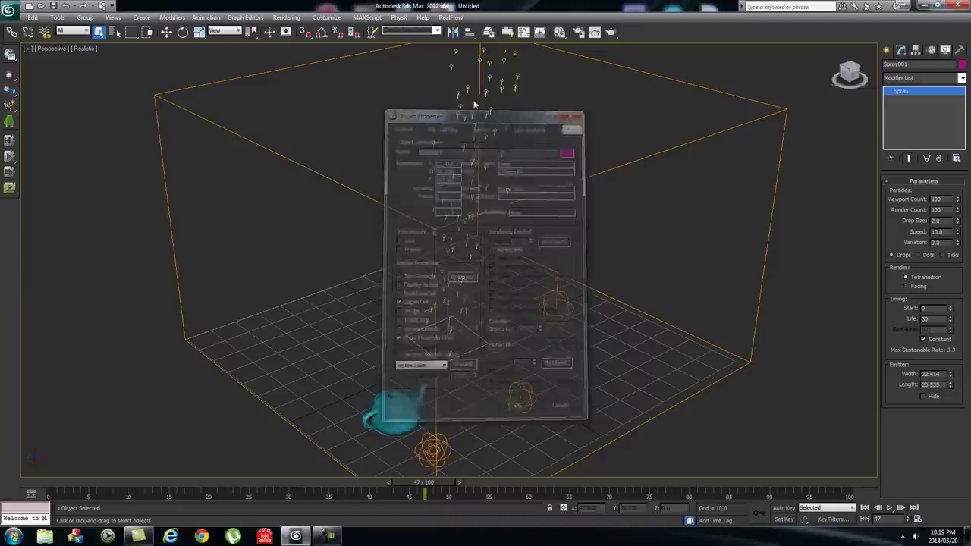
Render frame 47 again to check the fire and smoke without the spray particles.
click(287, 16)
click(291, 30)
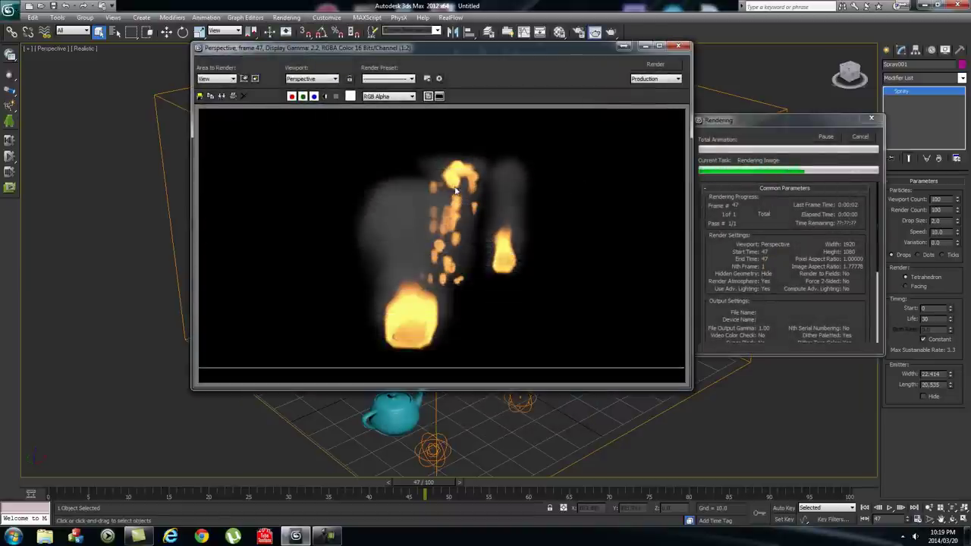
click(677, 46)
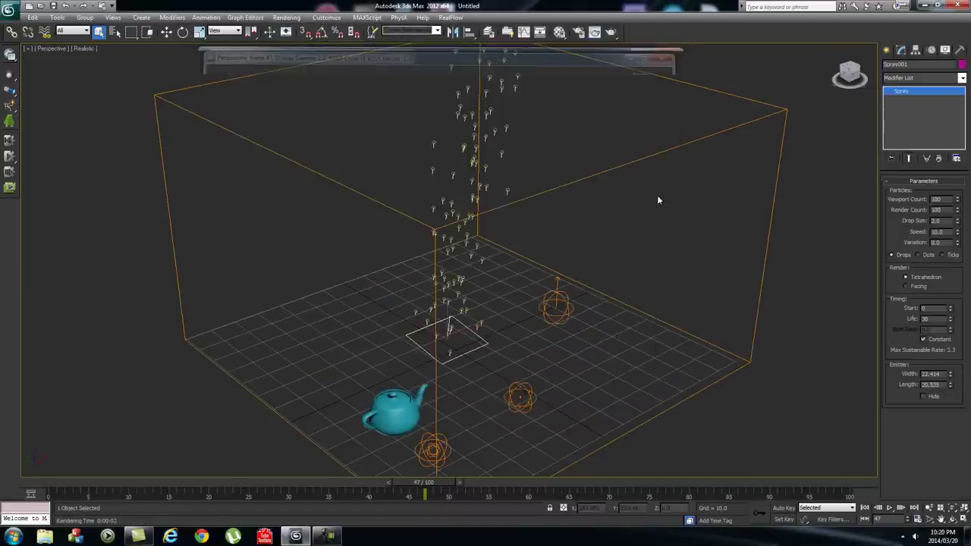
Set the FumeFX container's simulation spacing to 0.8.
click(749, 123)
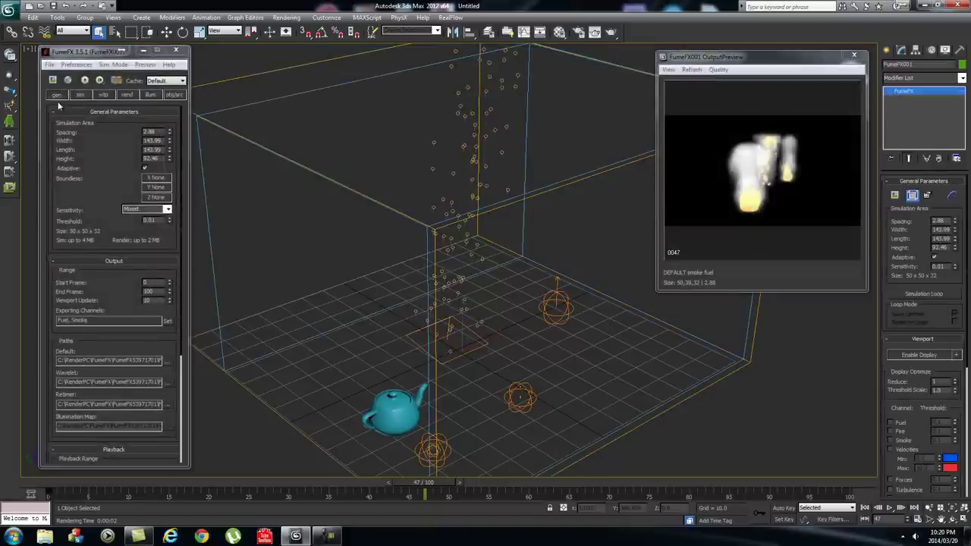
click(57, 95)
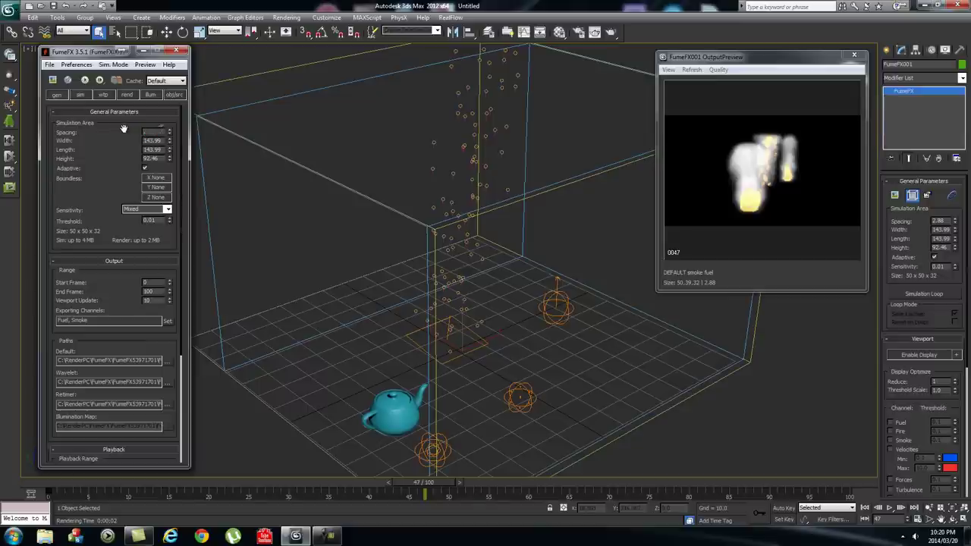
key(Return)
Run the default simulation again, stop it at frame 40 and render that frame.
click(84, 79)
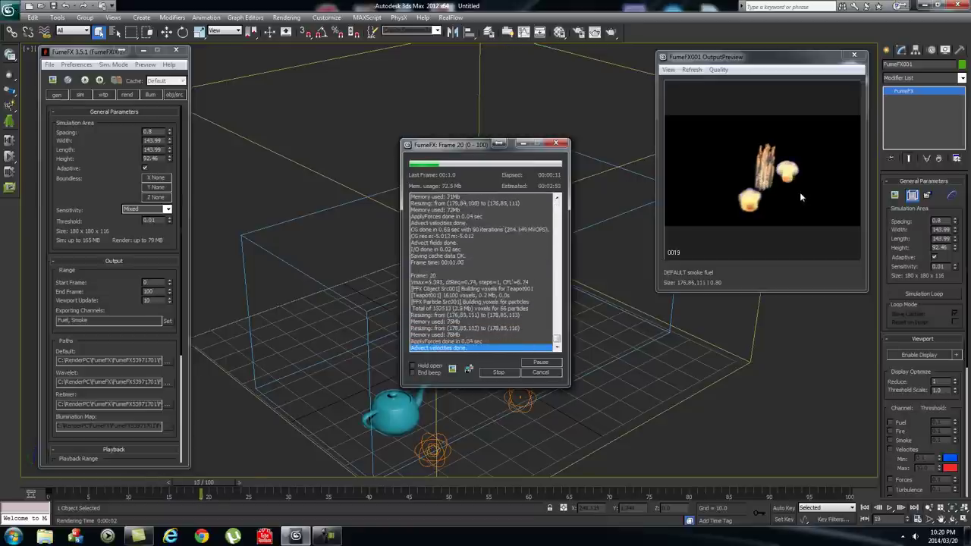
click(498, 372)
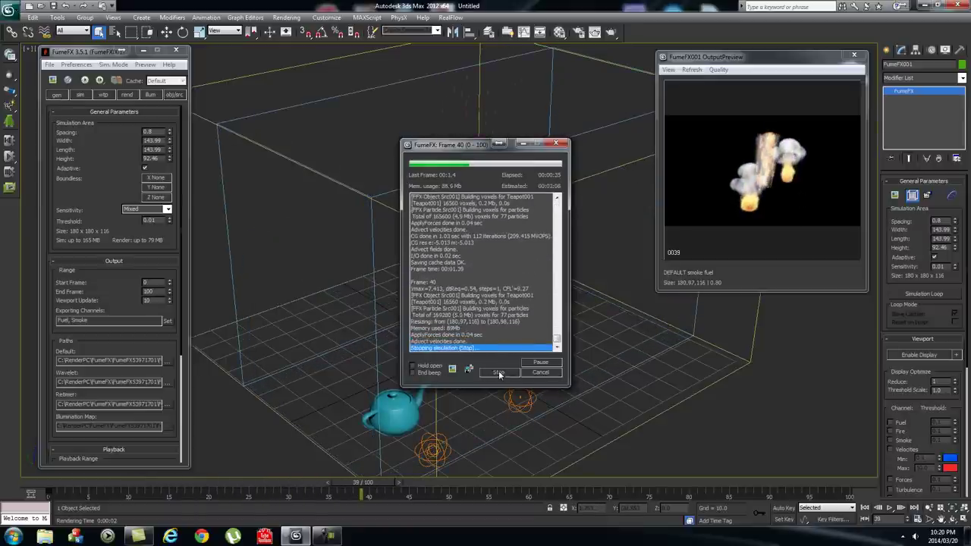
click(286, 16)
click(292, 29)
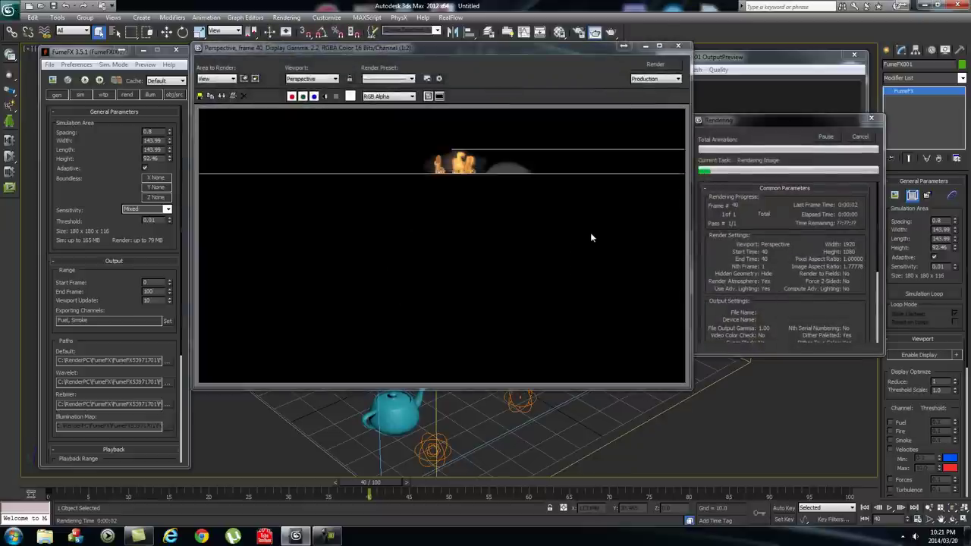
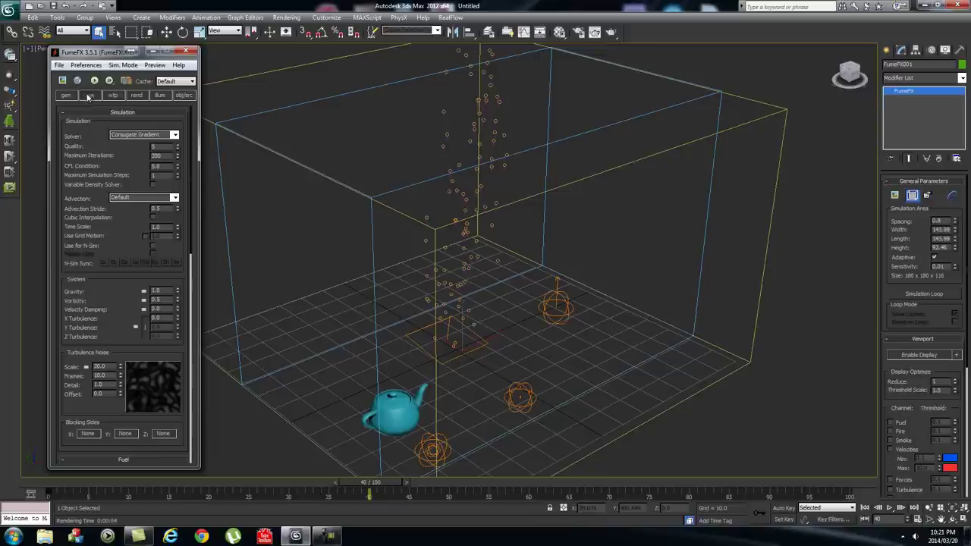
Set the fuel Burn Rate to 10 in the FumeFX simulation parameters.
scroll(120, 218, down, 5)
drag(126, 322, 130, 218)
click(158, 240)
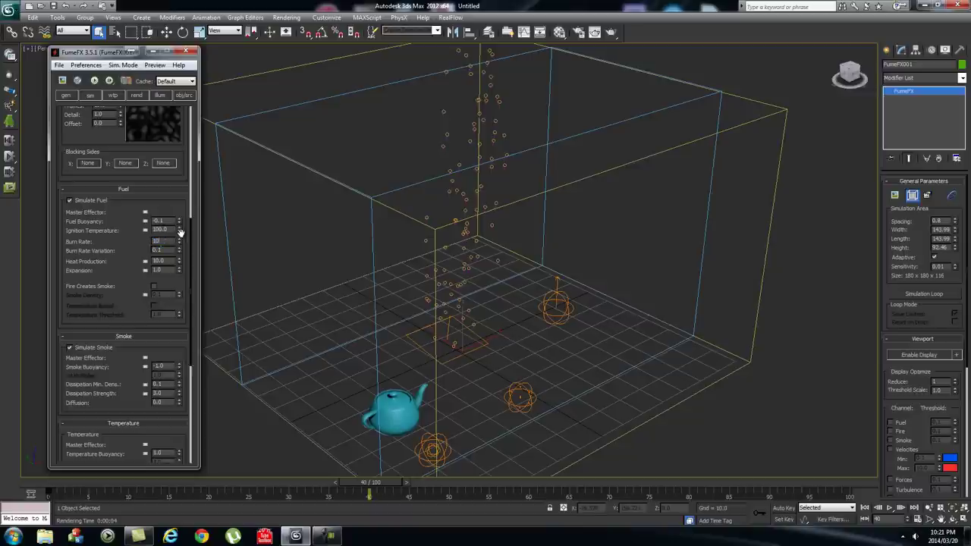
click(128, 220)
drag(131, 230, 130, 255)
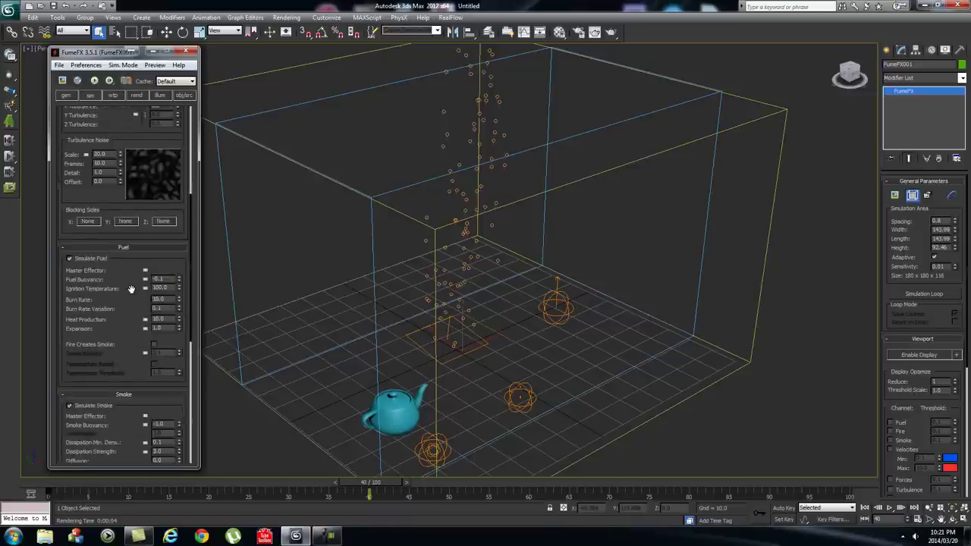
Change the first key of the smoke color gradient to black in the FumeFX rendering parameters.
click(112, 95)
click(131, 94)
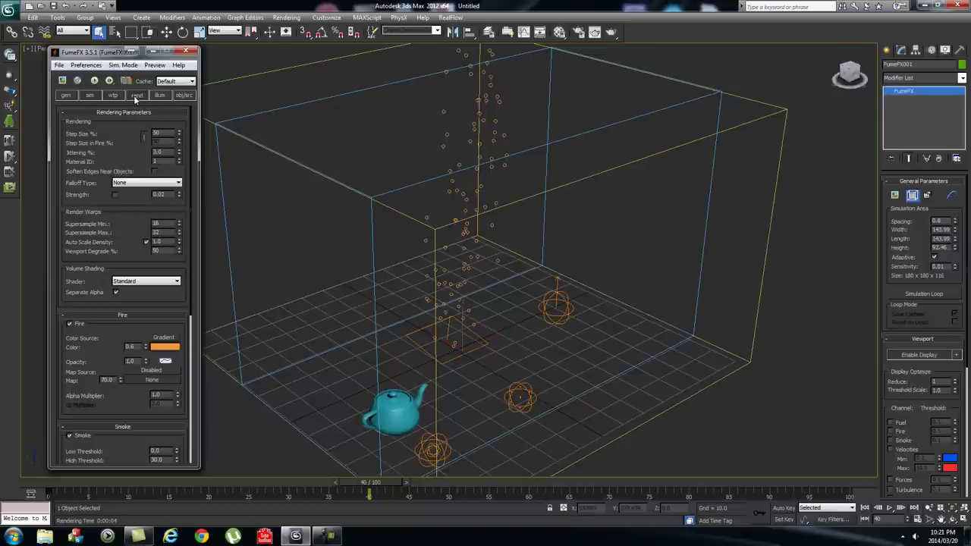
scroll(152, 307, down, 5)
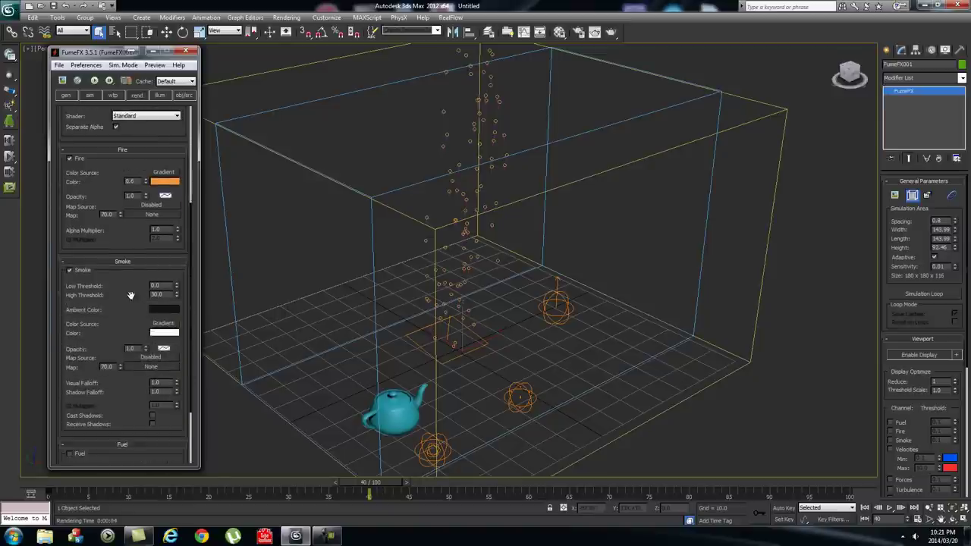
click(162, 288)
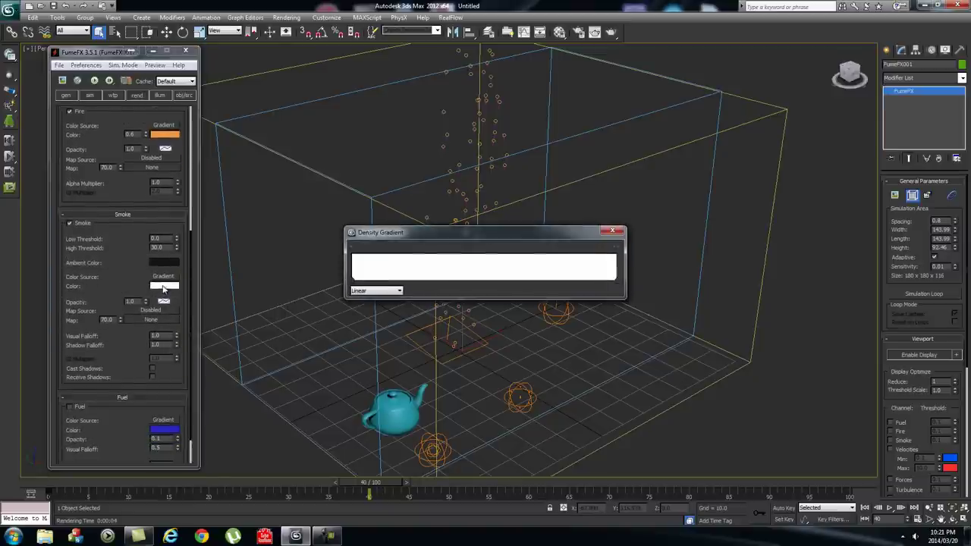
right_click(352, 281)
click(379, 288)
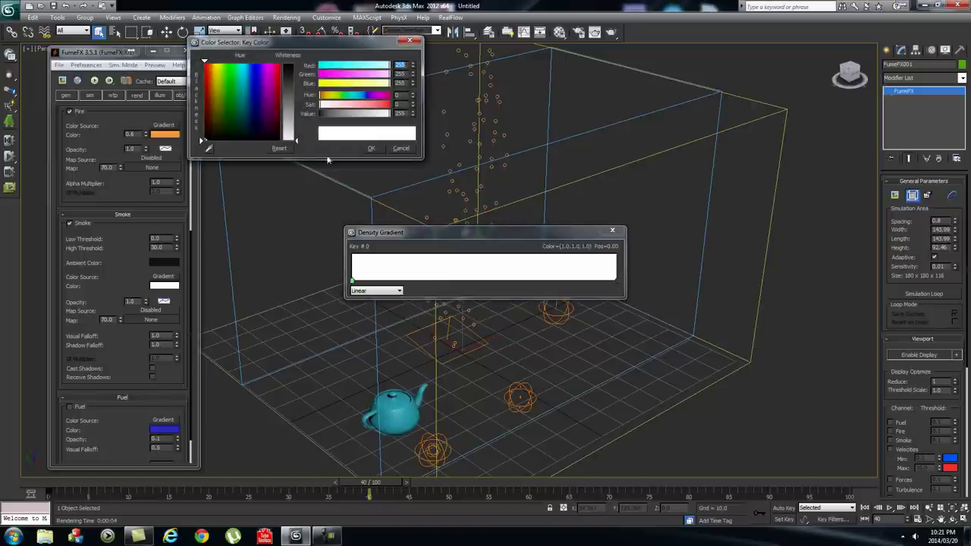
drag(298, 144, 297, 69)
Open the FumeFX output preview window, close the smoke gradient editor and move the preview clear of the parameters.
click(925, 195)
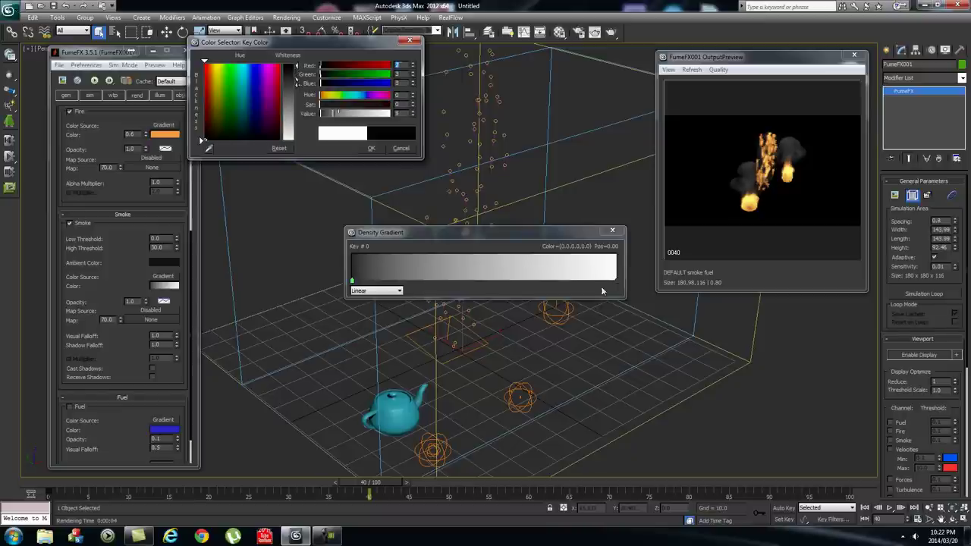
click(612, 230)
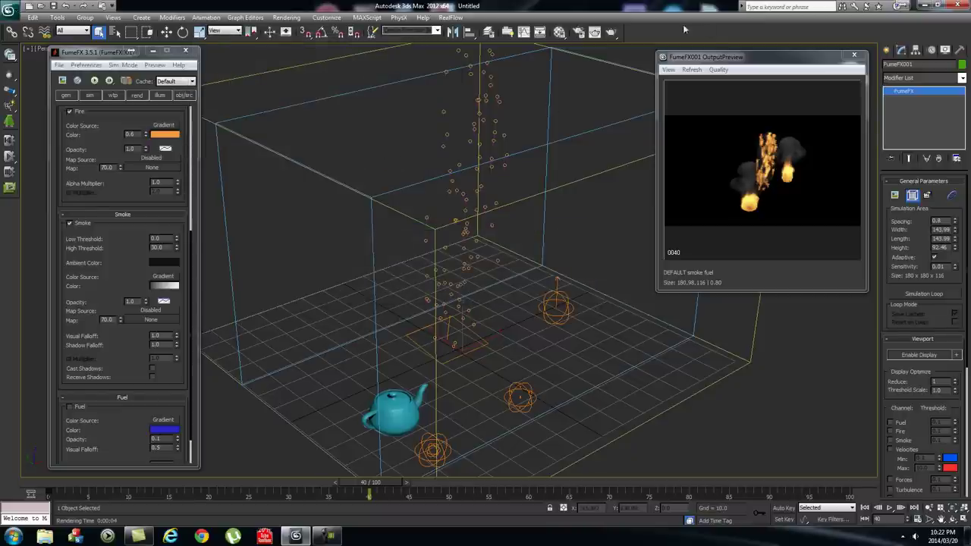
drag(719, 58, 697, 64)
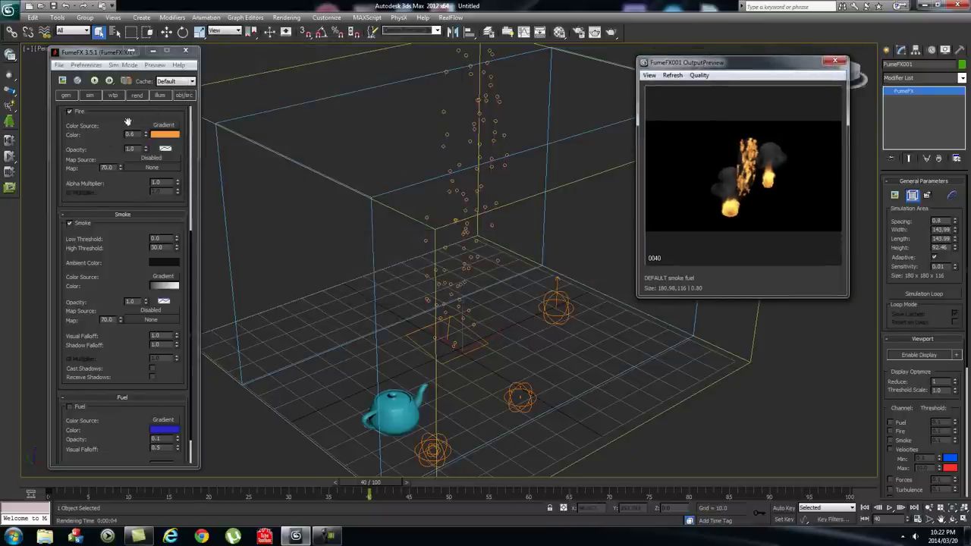
Enable Multiple Scattering in the FumeFX illumination parameters and render frame 40 to check its effect.
click(160, 94)
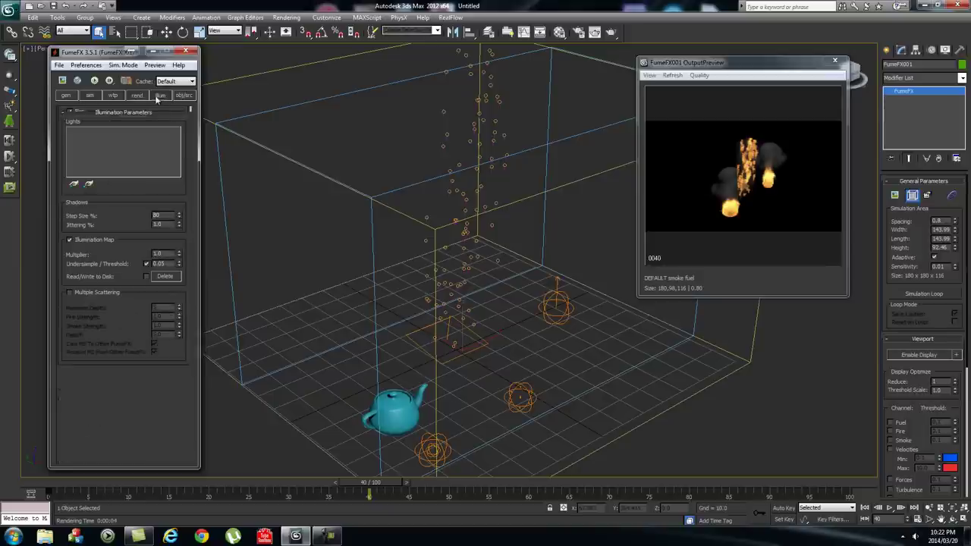
click(69, 292)
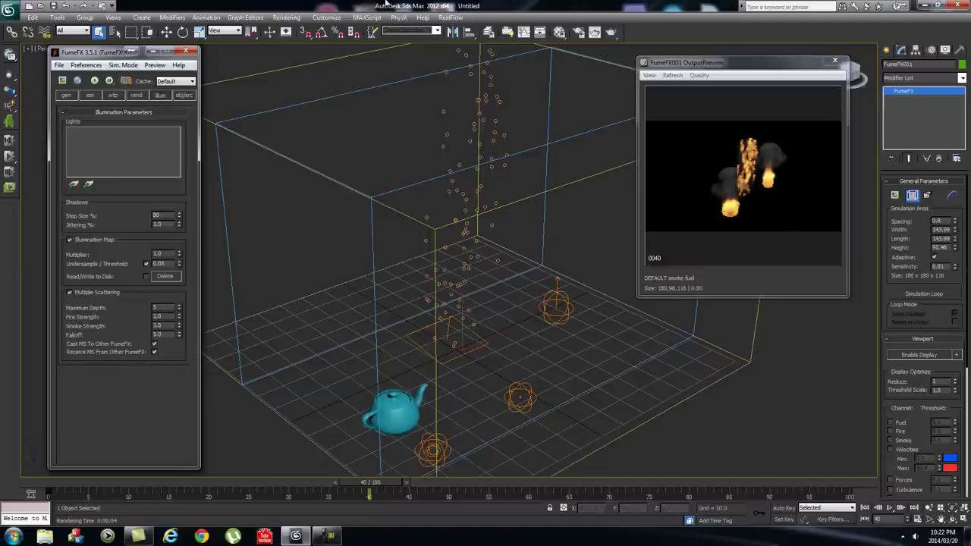
click(286, 18)
click(292, 27)
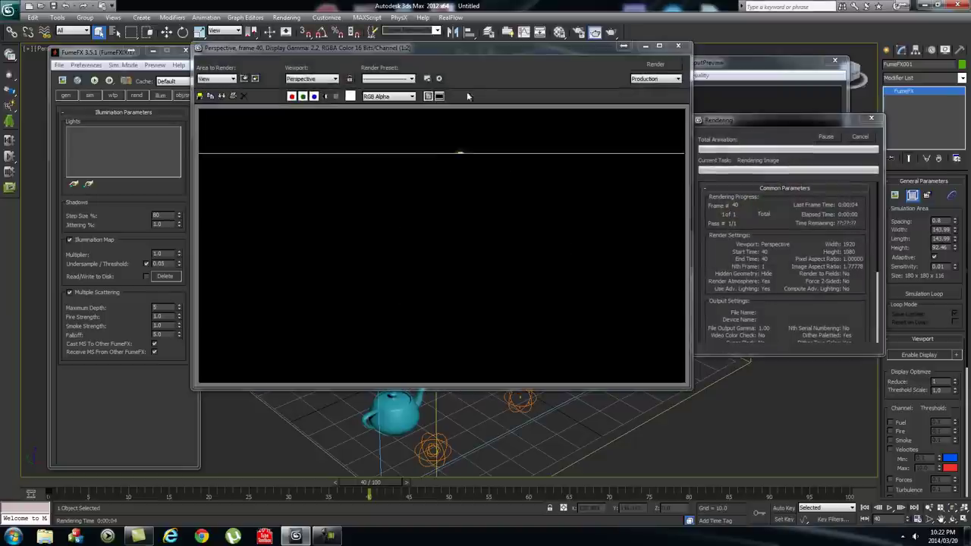
drag(451, 51, 525, 62)
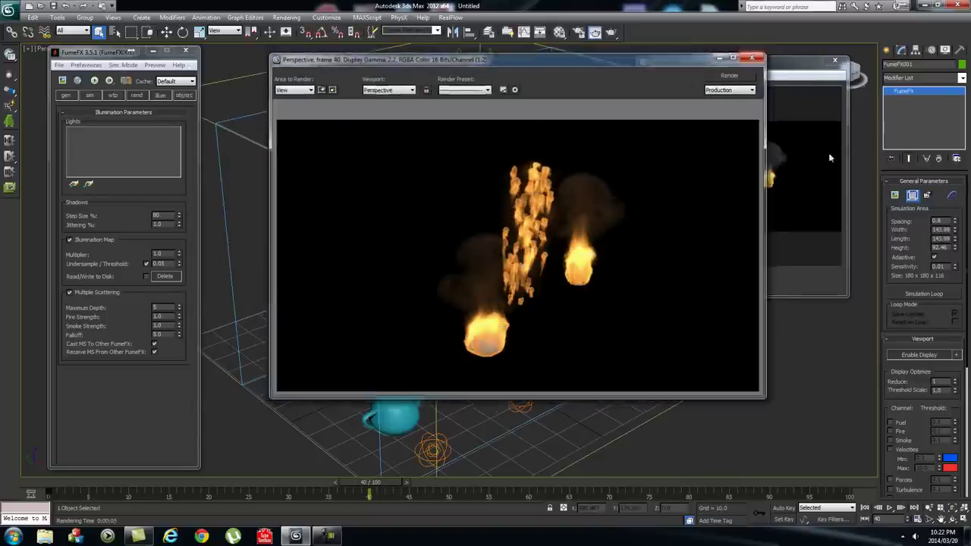
click(754, 55)
Run the default simulation again, stop it at frame 41 and render that frame.
click(94, 81)
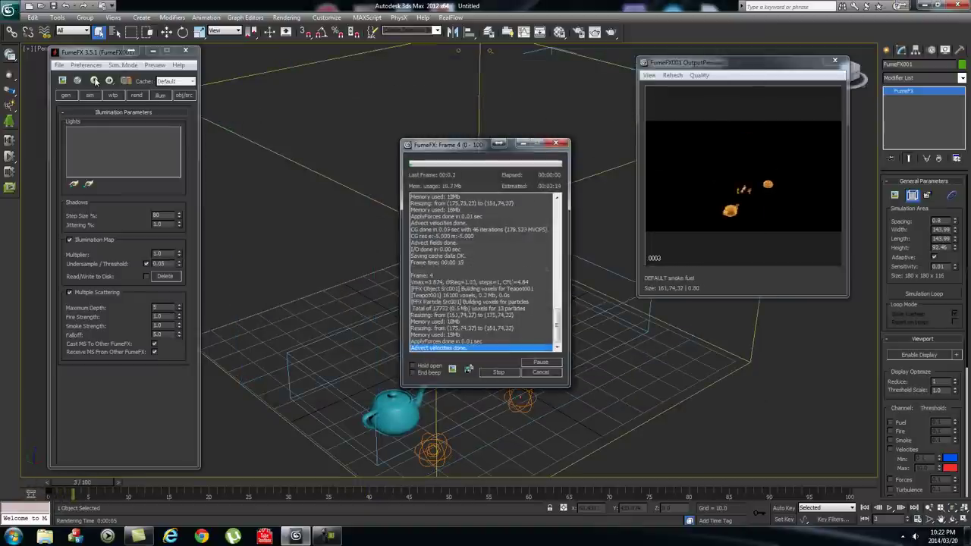
click(498, 372)
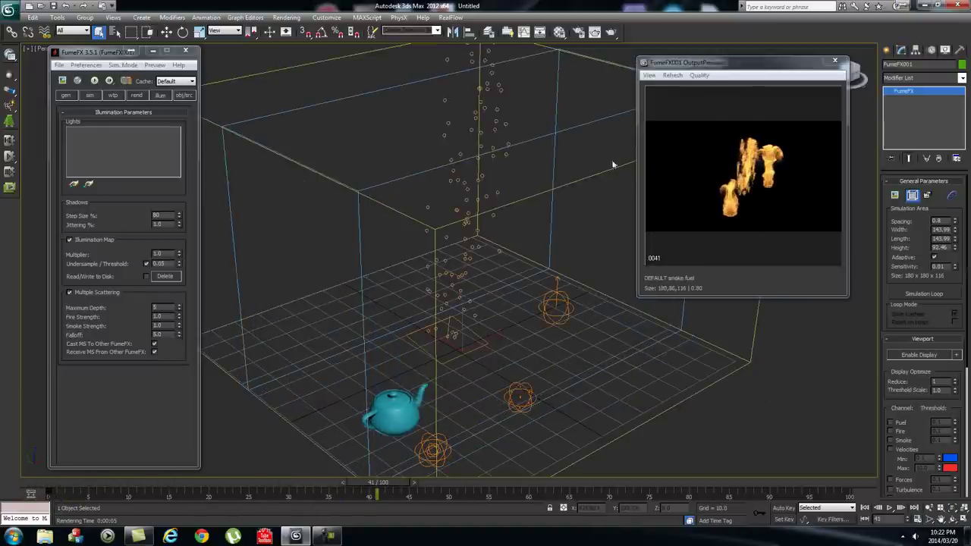
click(287, 16)
click(294, 31)
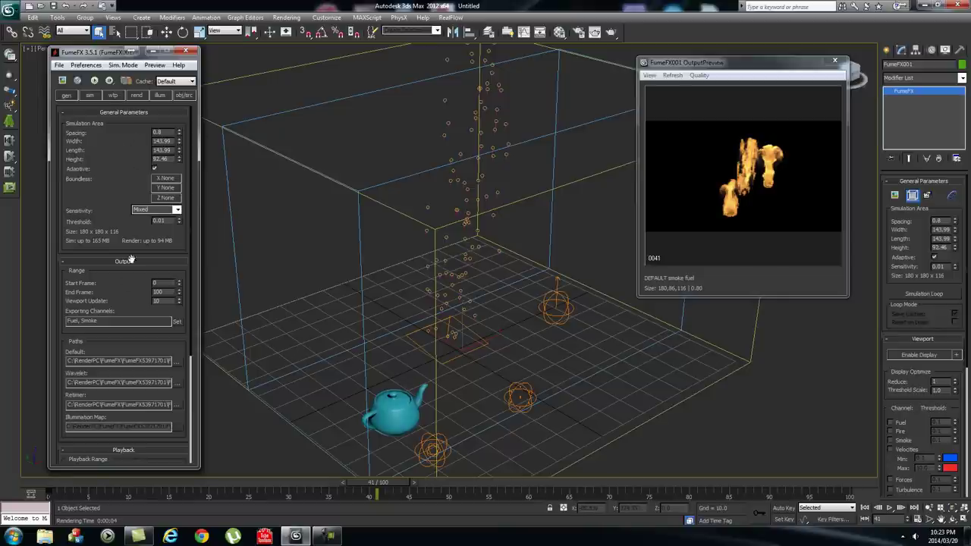
Review the FumeFX simulation, wavelet turbulence and rendering parameters, including the fire, smoke and fuel shading settings.
click(91, 94)
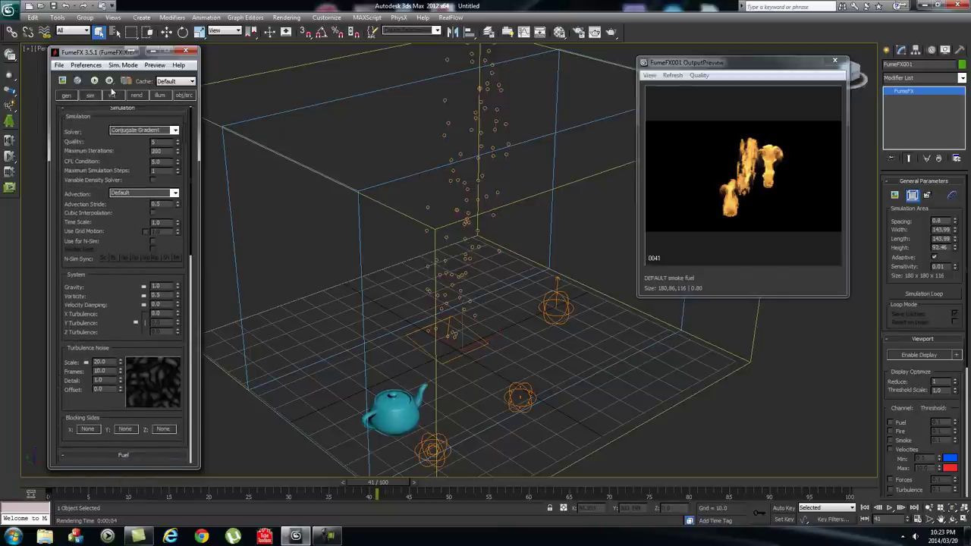
click(113, 95)
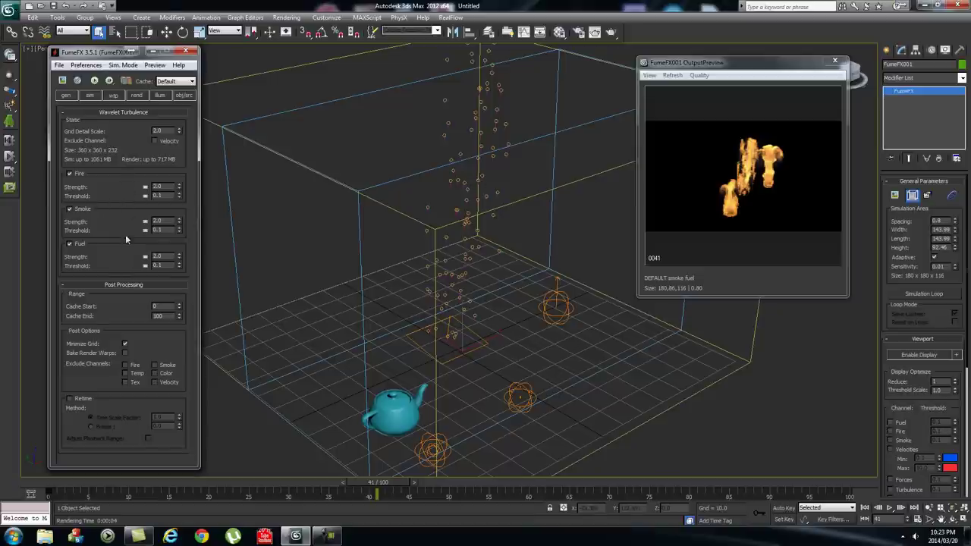
click(138, 94)
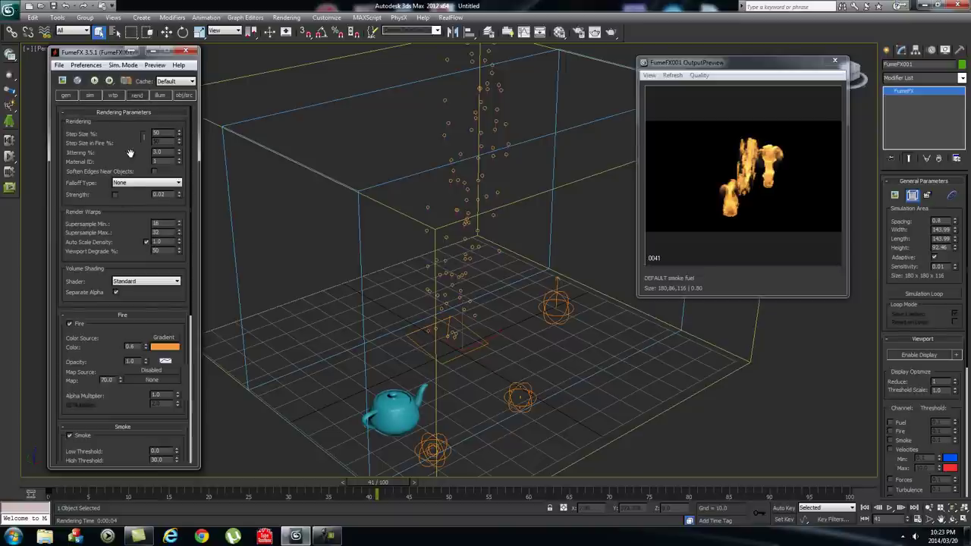
scroll(132, 220, down, 2)
drag(132, 219, 123, 134)
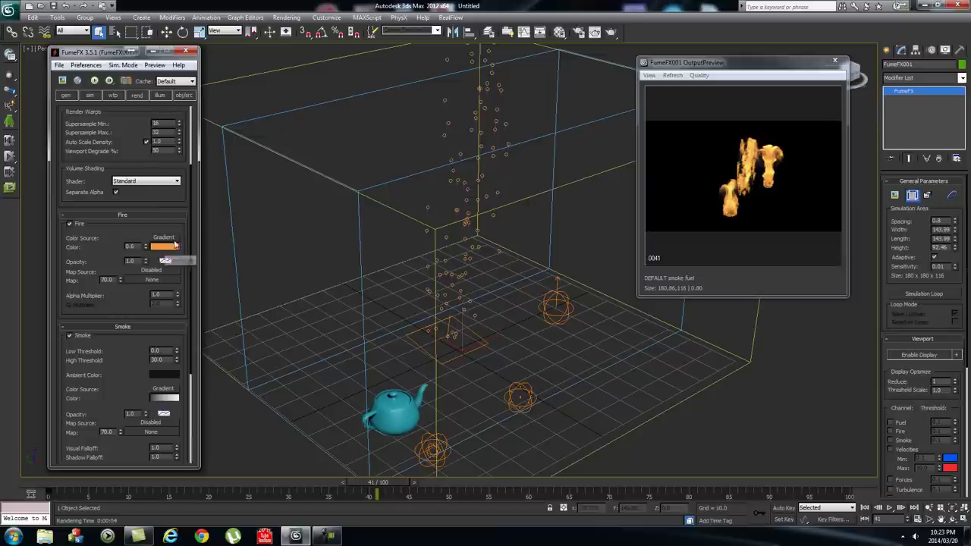
scroll(131, 300, down, 5)
scroll(132, 303, down, 8)
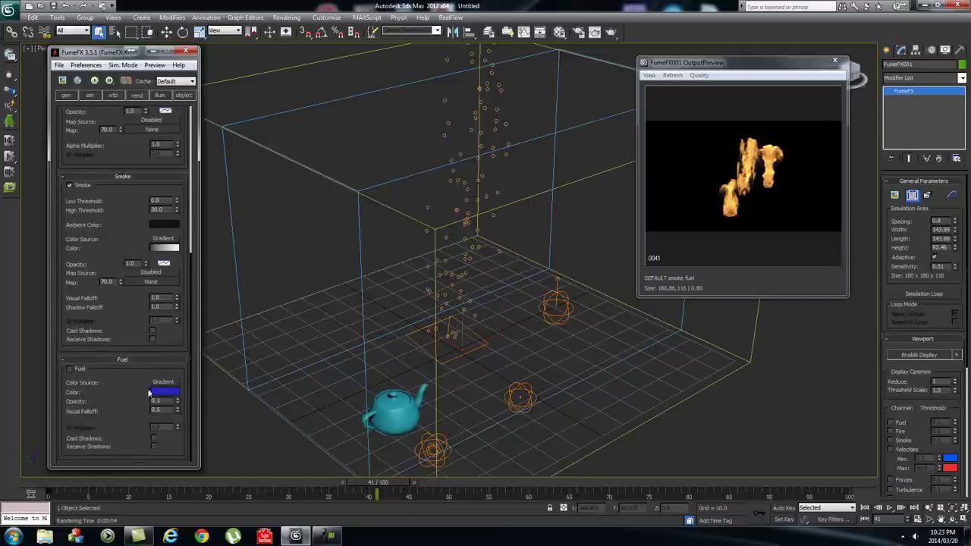
scroll(125, 216, up, 20)
scroll(128, 223, up, 2)
click(132, 96)
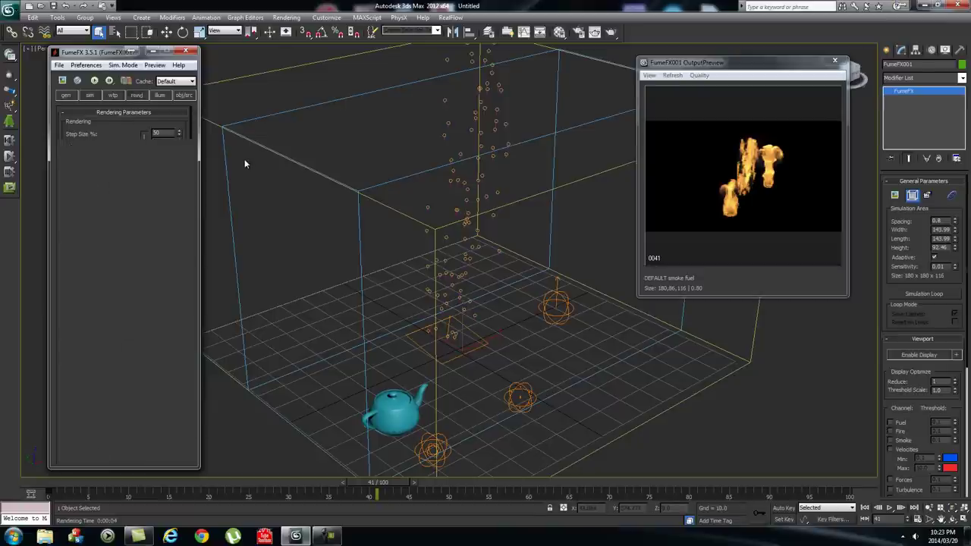
Close the FumeFX parameter and preview windows, and inspect the teapot, the spray emitter and FFX Simple Src001 in turn.
click(185, 51)
click(834, 60)
alt+middle_drag(614, 335, 613, 290)
click(363, 345)
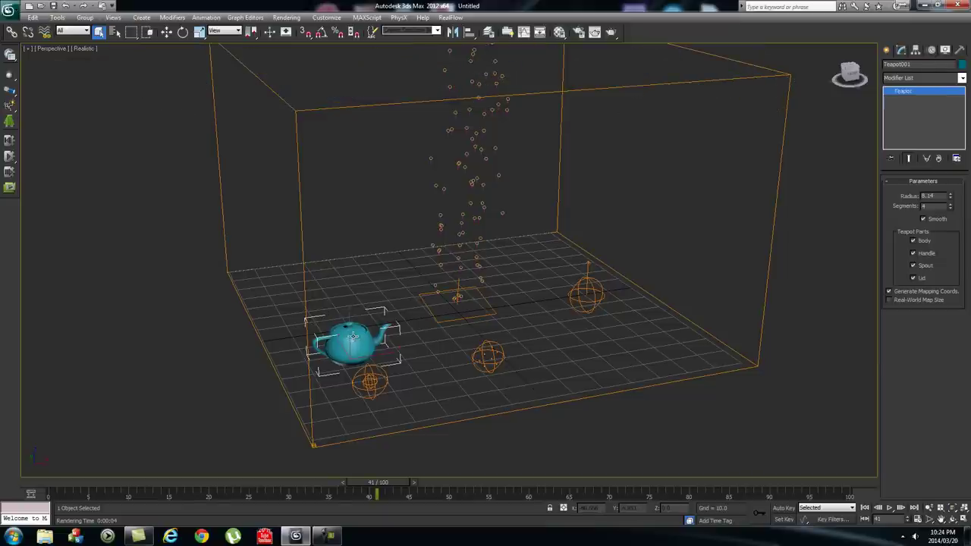
click(434, 315)
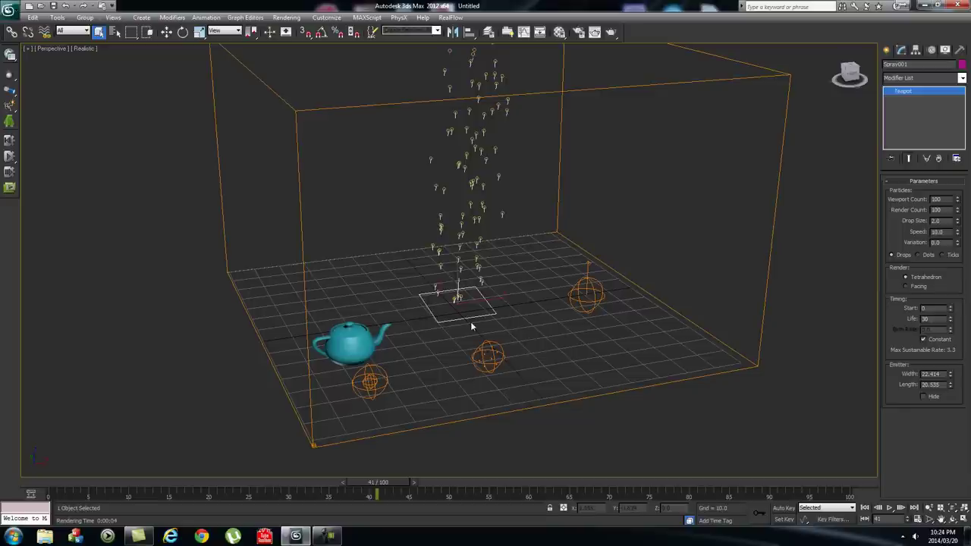
click(580, 283)
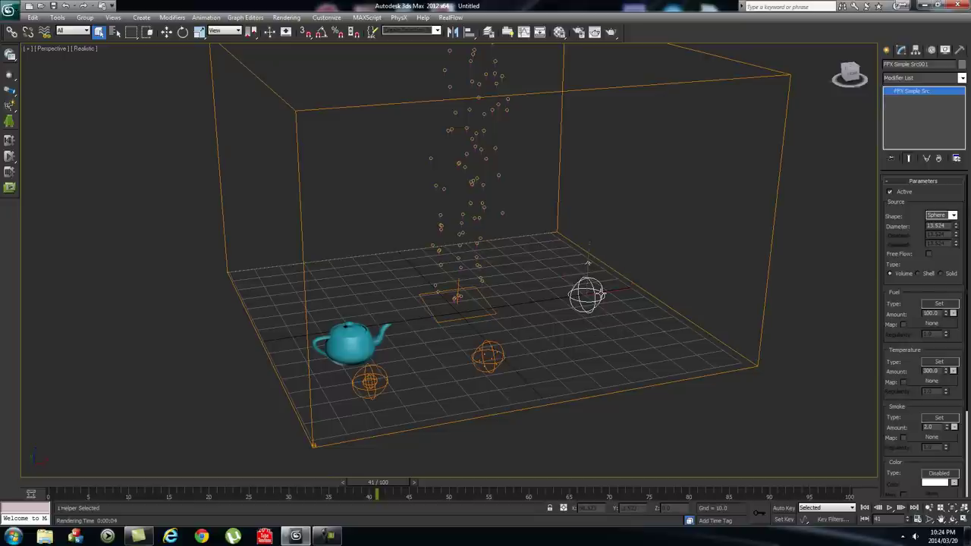
alt+middle_drag(520, 278, 602, 251)
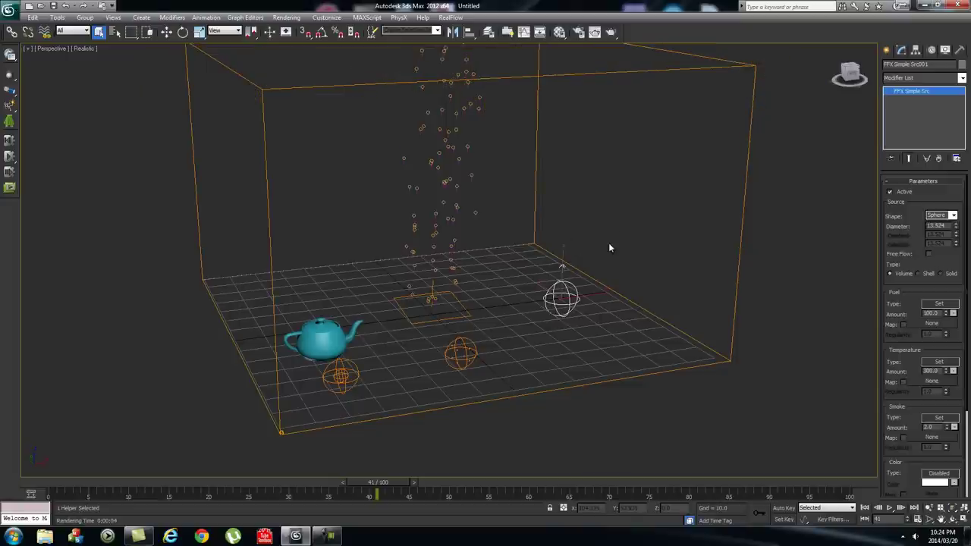